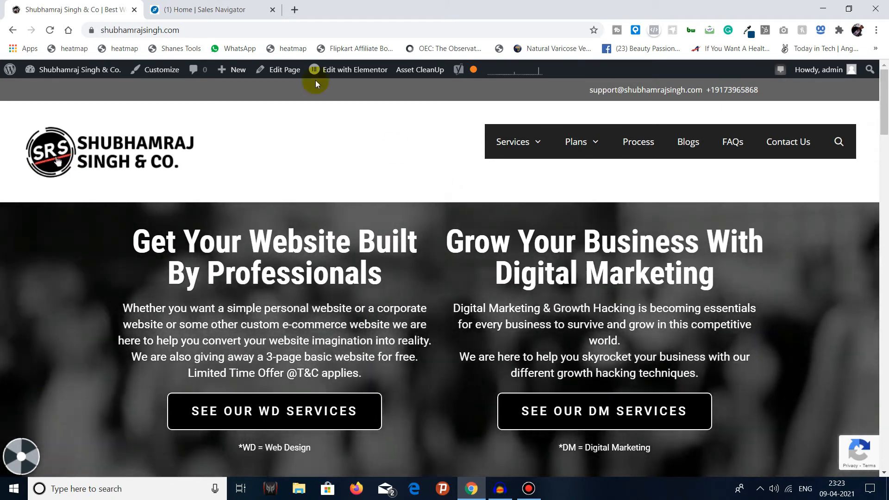
Step: Switch to Sales Navigator, open all search filters, and set the lead keyword to software
left_click(256, 10)
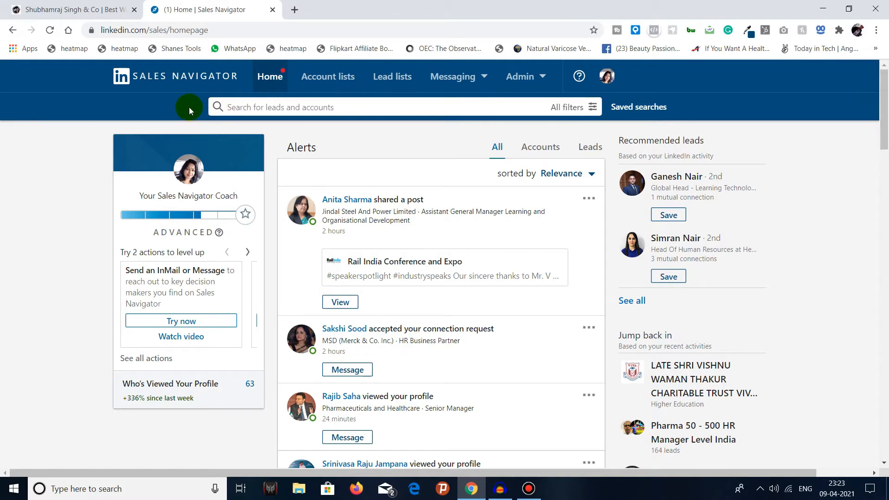
left_click(578, 109)
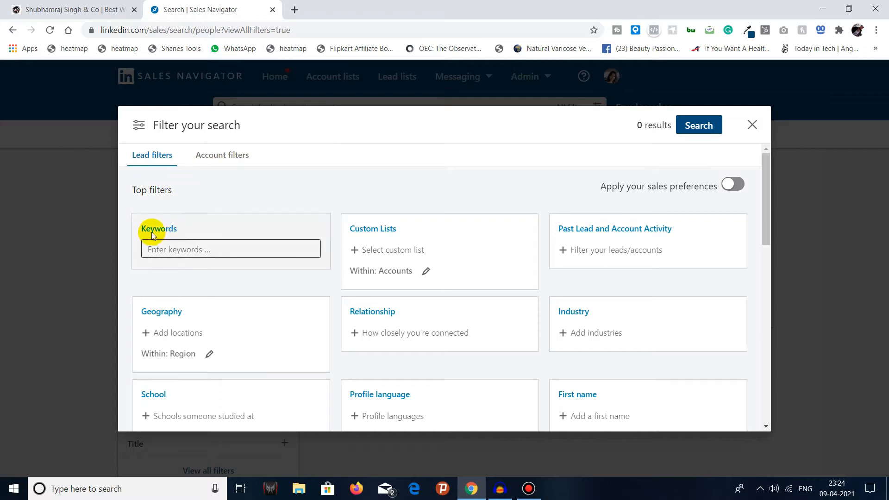
left_click(196, 250)
type("so")
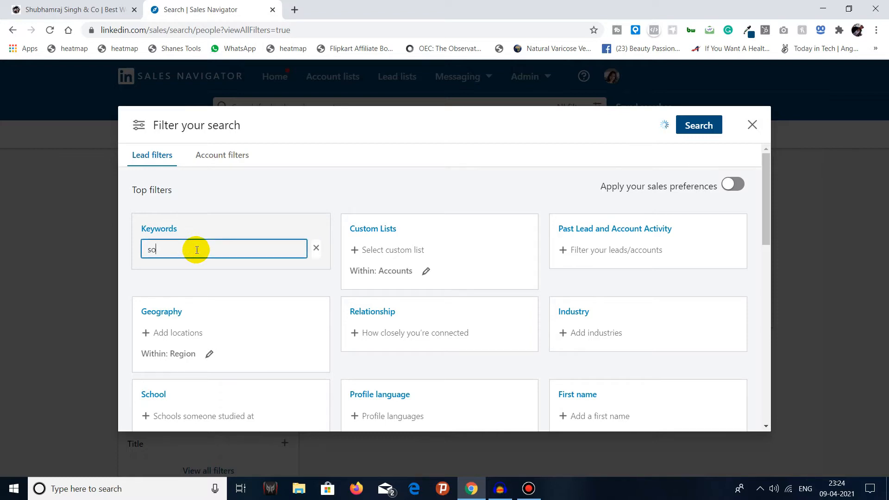
type("ftwa")
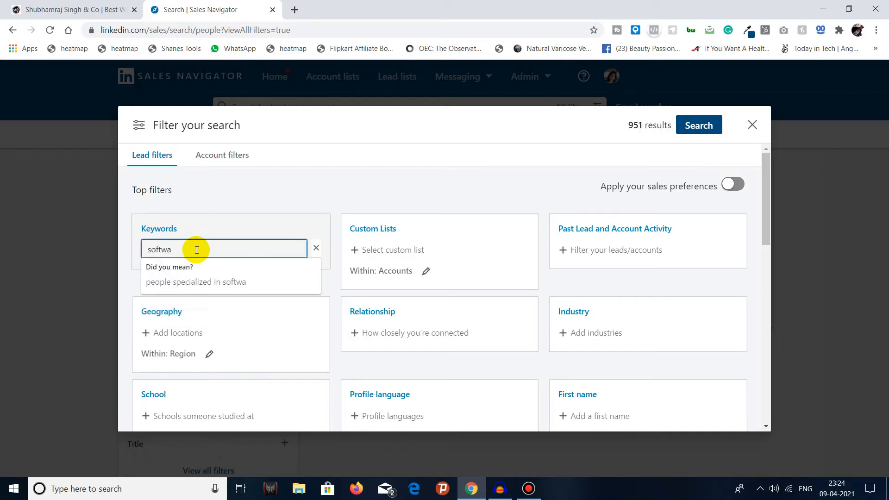
key("BackSpace")
key("BackSpace")
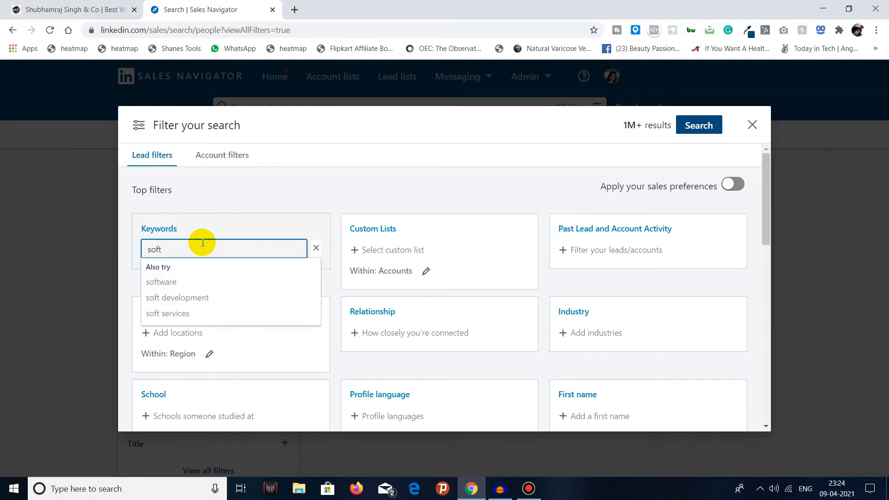
left_click(178, 282)
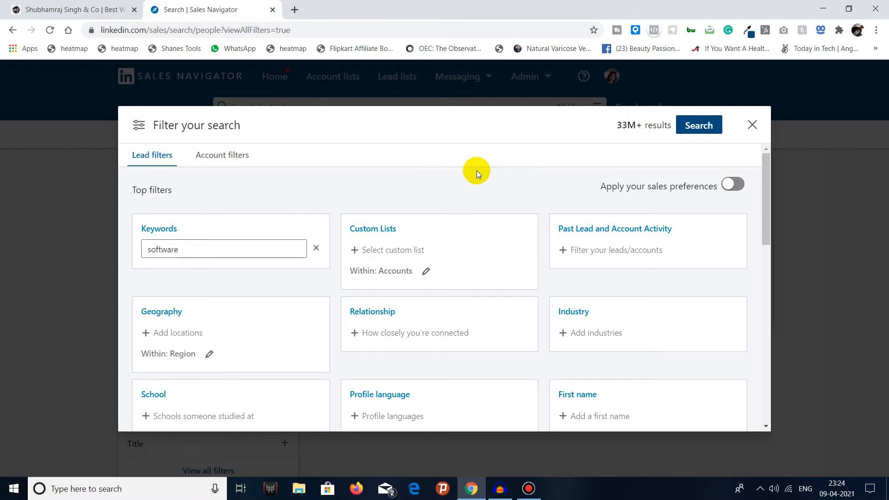
Step: Review the available options in the Custom Lists and Past Lead and Account Activity filters without selecting any
left_click(399, 254)
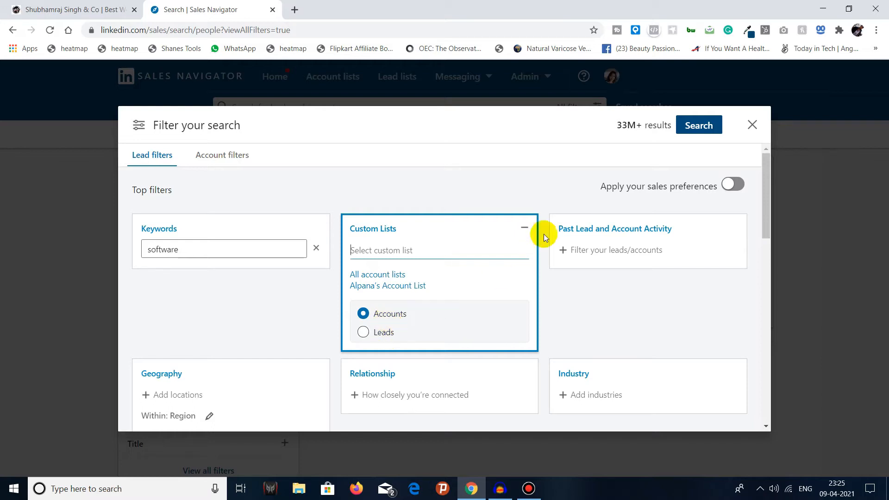
left_click(524, 227)
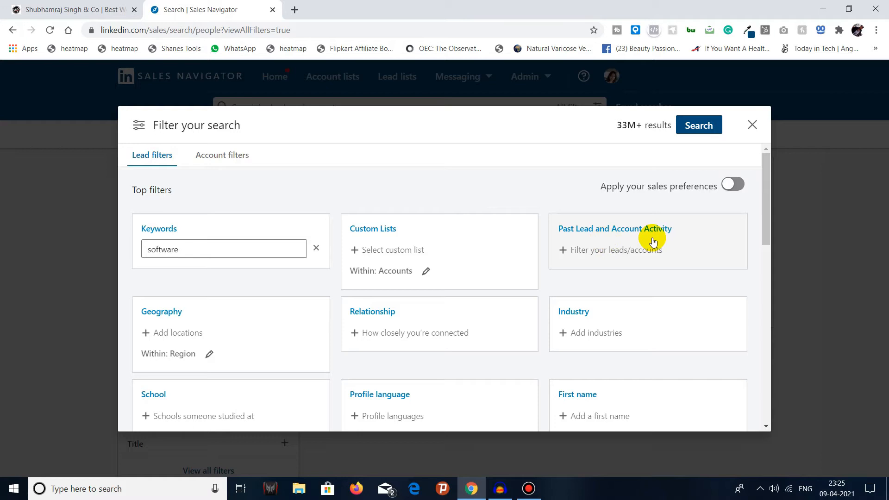
left_click(640, 251)
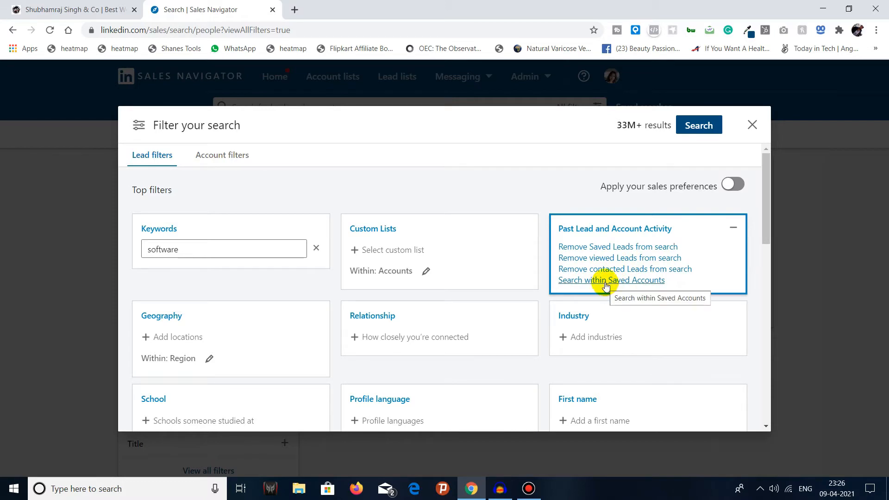
left_click(733, 232)
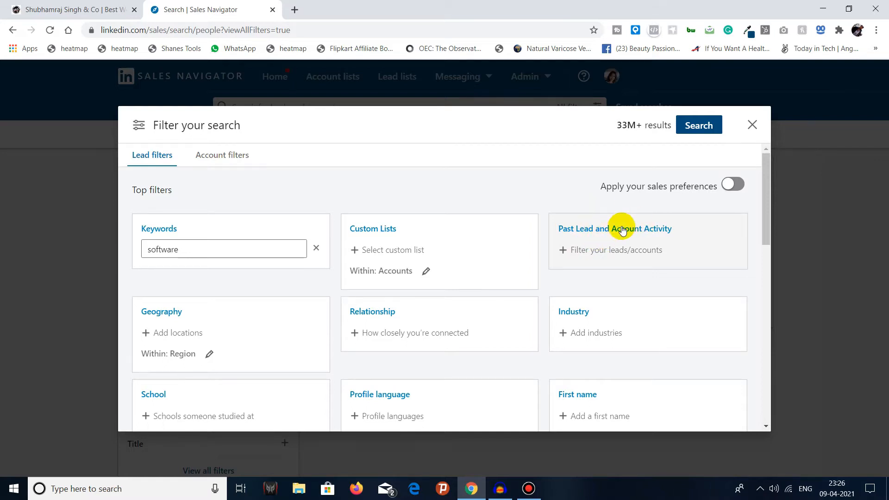
Step: Add India as the included region in the Geography filter
scroll(505, 207, "down", 1)
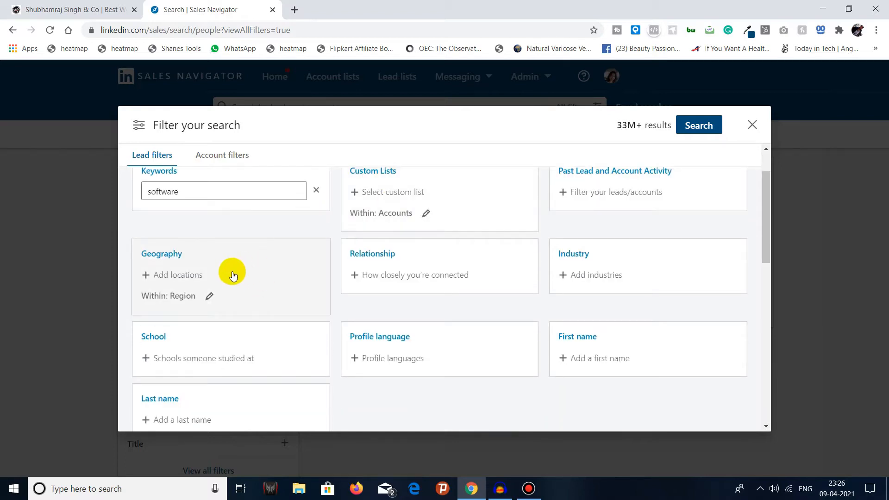
left_click(209, 297)
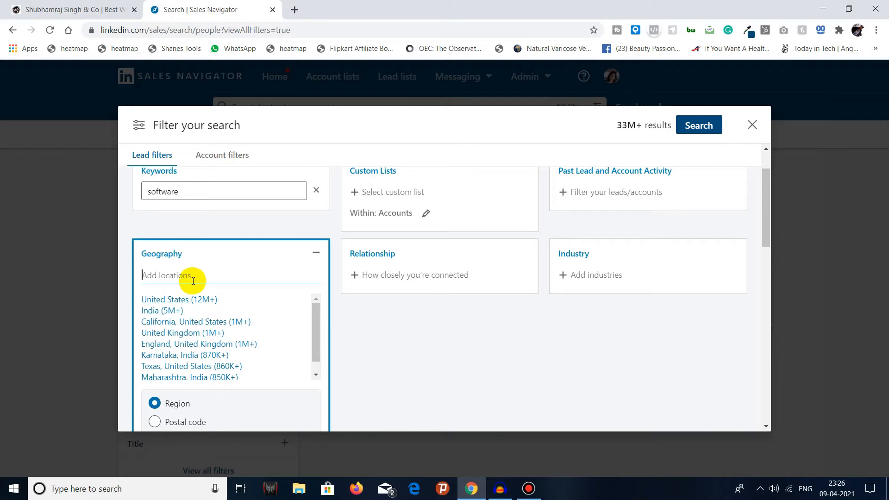
scroll(222, 364, "down", 1)
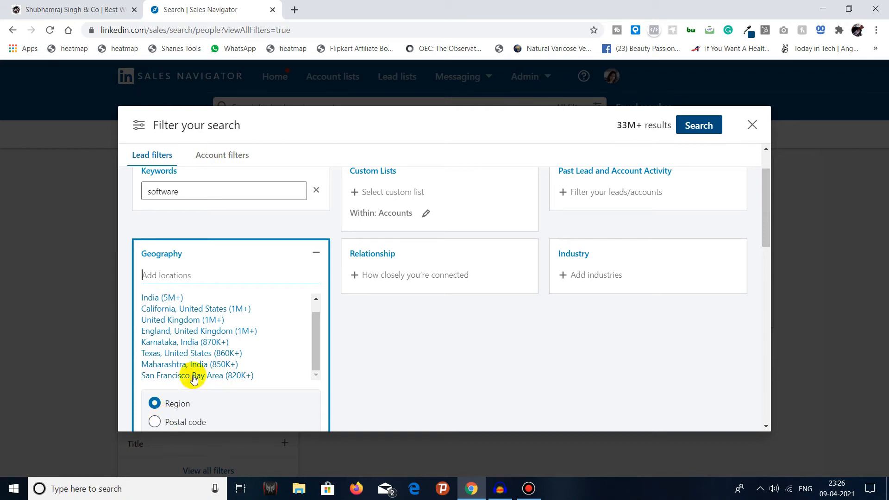
left_click(190, 276)
scroll(192, 276, "down", 2)
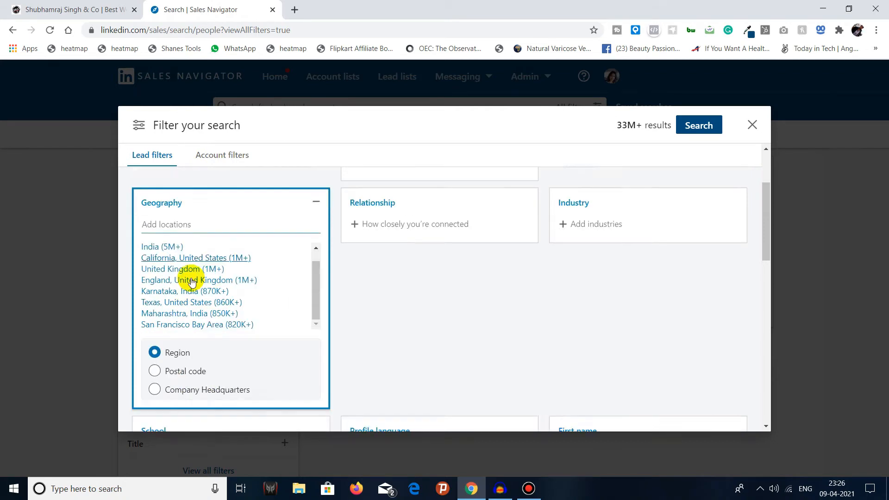
scroll(193, 283, "up", 2)
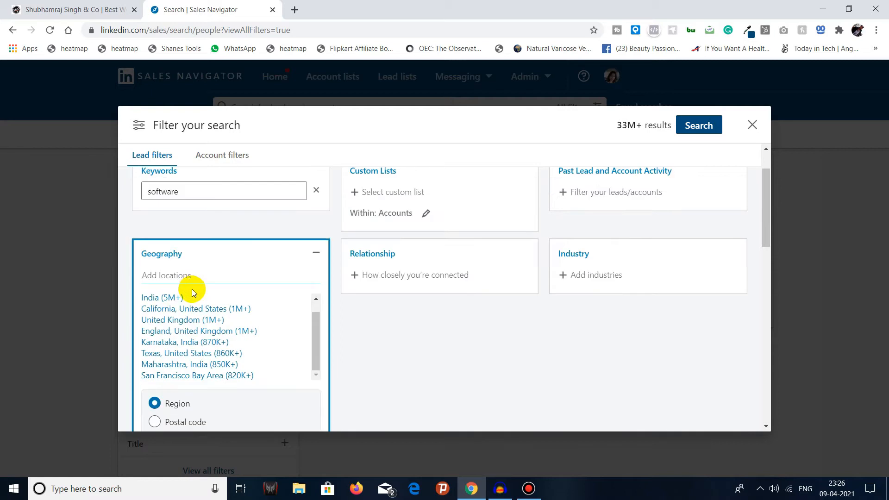
left_click(158, 299)
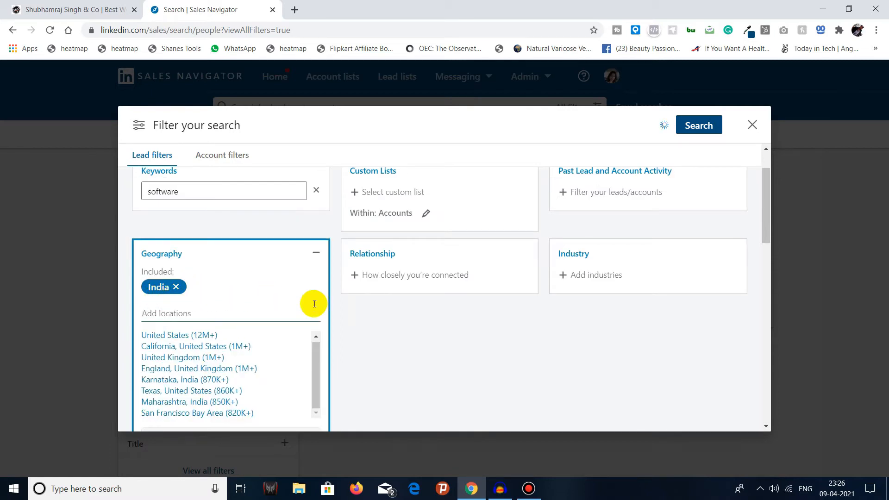
left_click(346, 308)
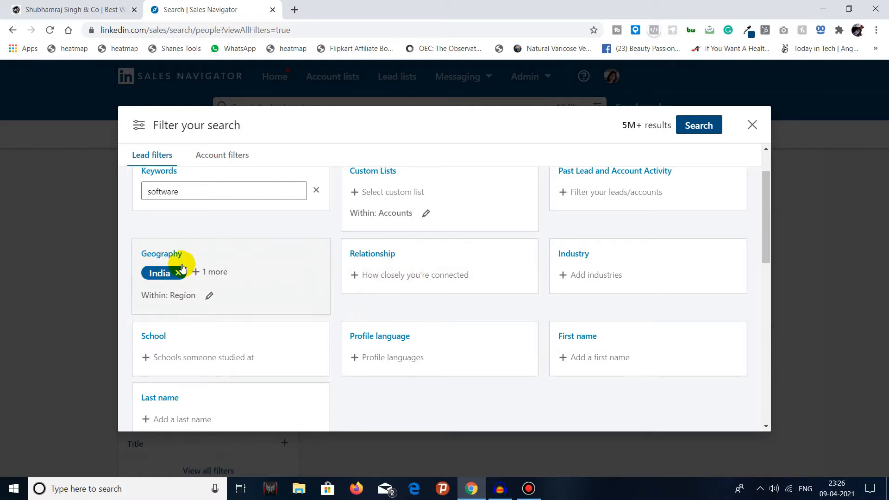
Step: Check the connection-degree options of the Relationship filter without choosing one, and open the Industry filter
left_click(399, 286)
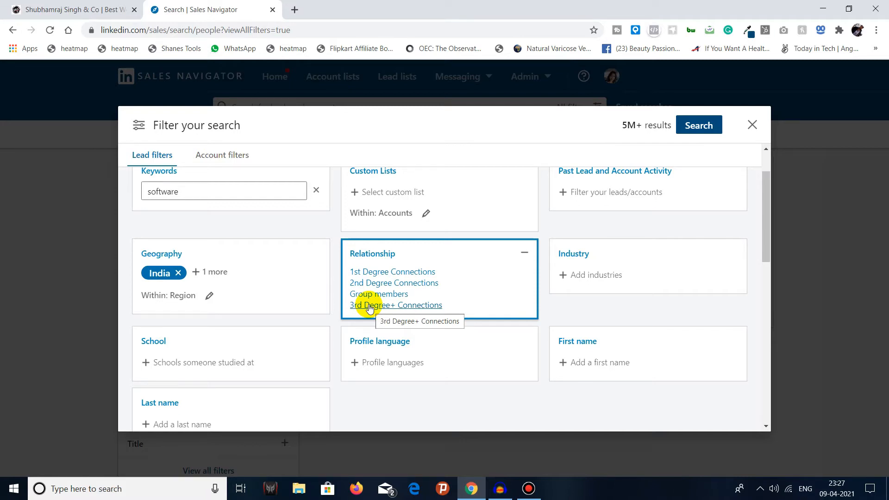
left_click(525, 253)
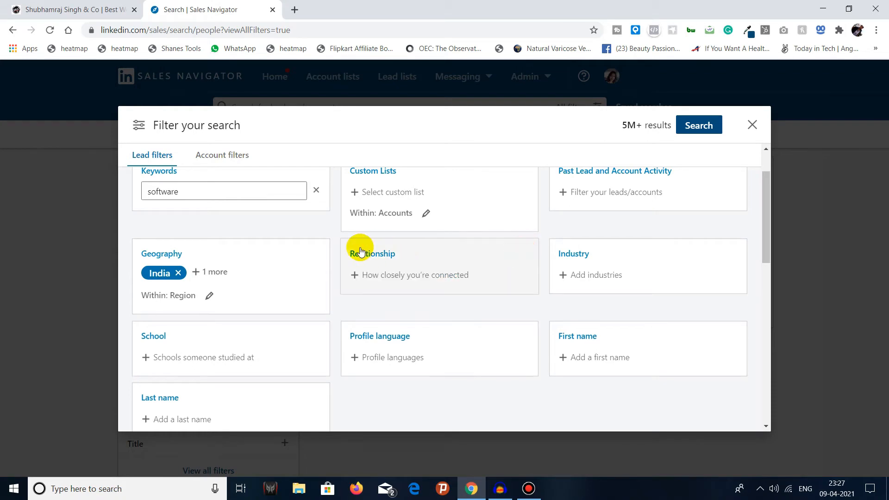
left_click(580, 276)
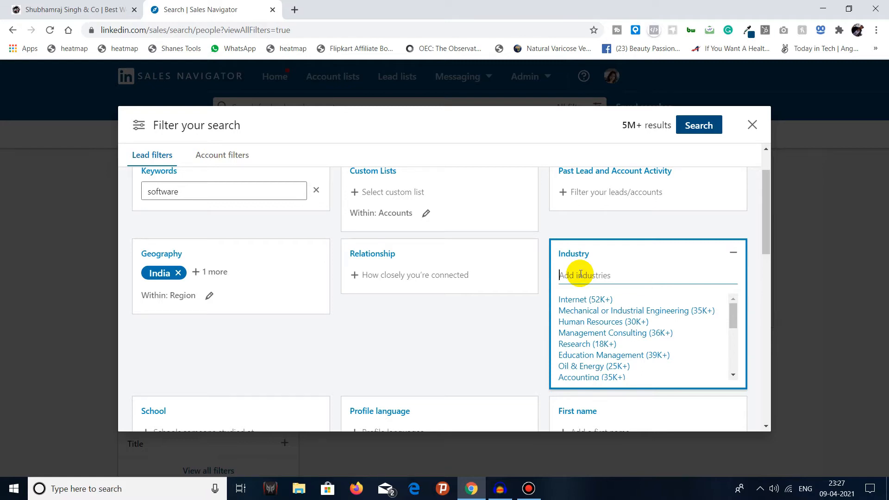
type("IT")
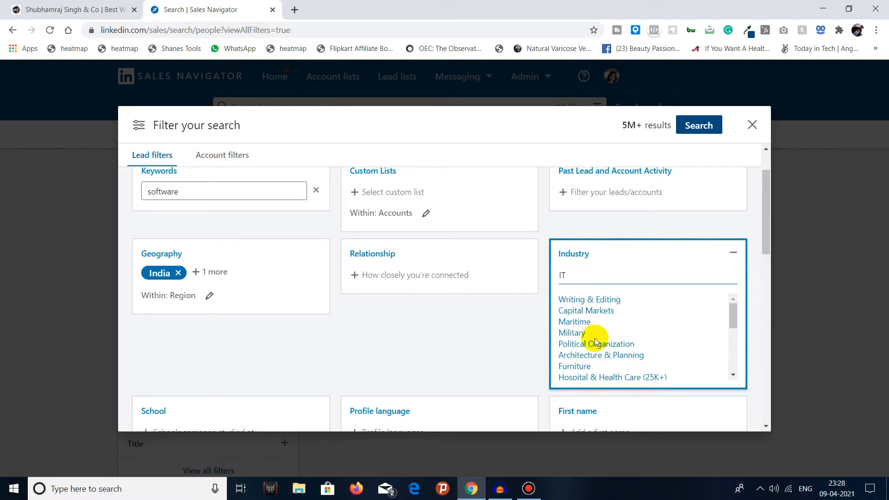
scroll(595, 340, "down", 5)
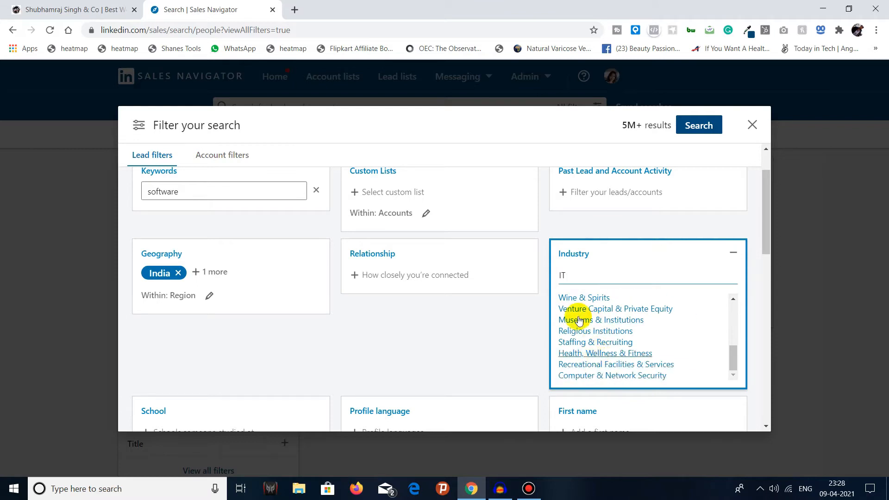
left_click(575, 269)
key("BackSpace")
key("BackSpace")
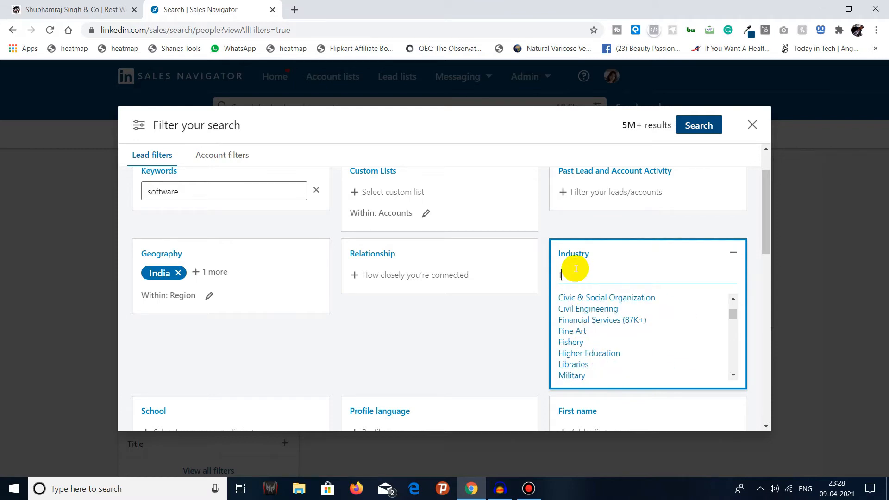
Step: Find industries matching Infor and include Information Technology & Services in the Industry filter
type("In")
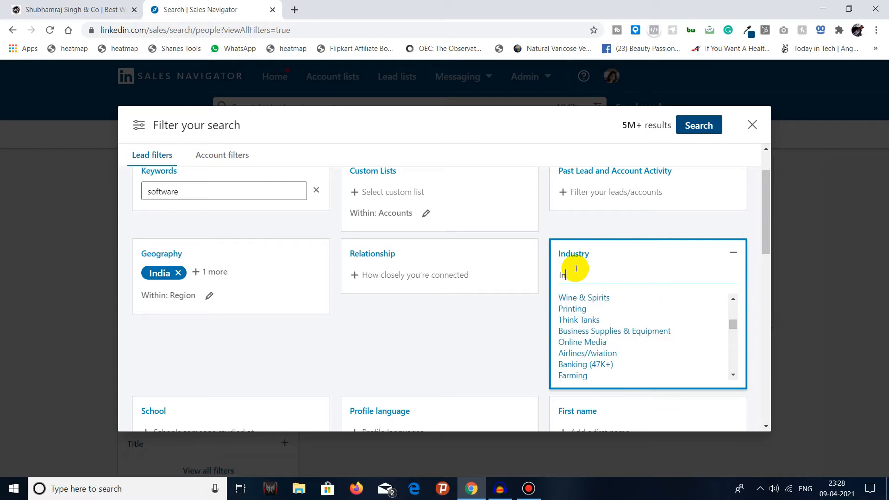
type("for")
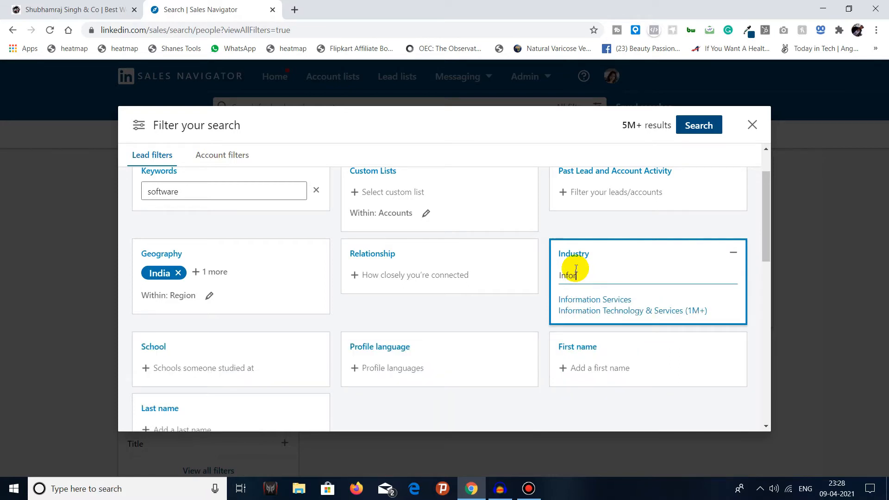
left_click(641, 309)
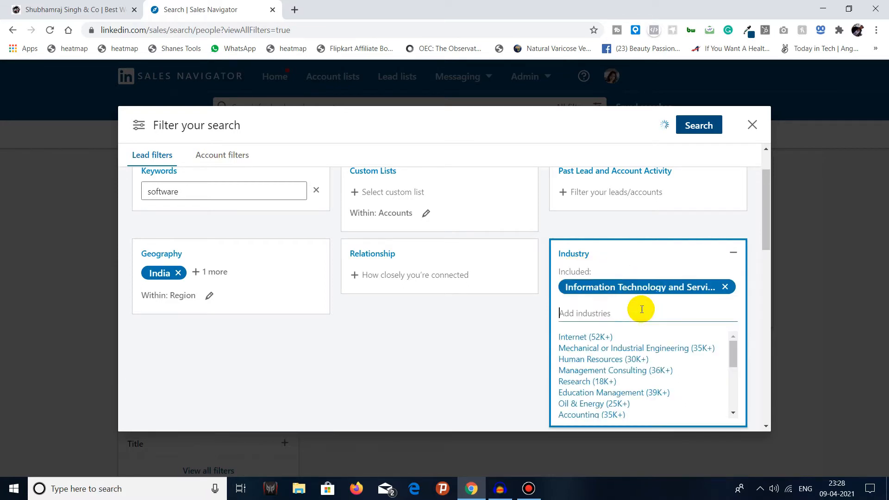
left_click(735, 255)
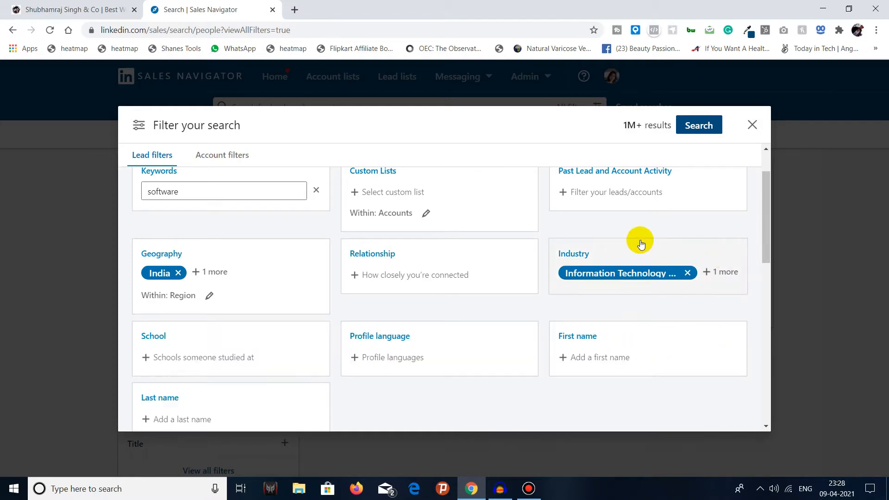
Step: Review the selected industry and the further suggestions in the Industry filter
scroll(609, 246, "up", 1)
scroll(561, 271, "down", 1)
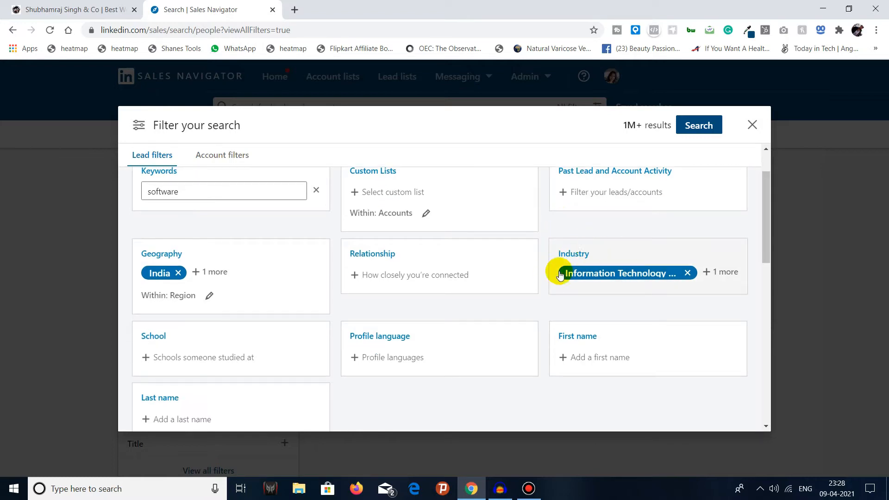
left_click(729, 274)
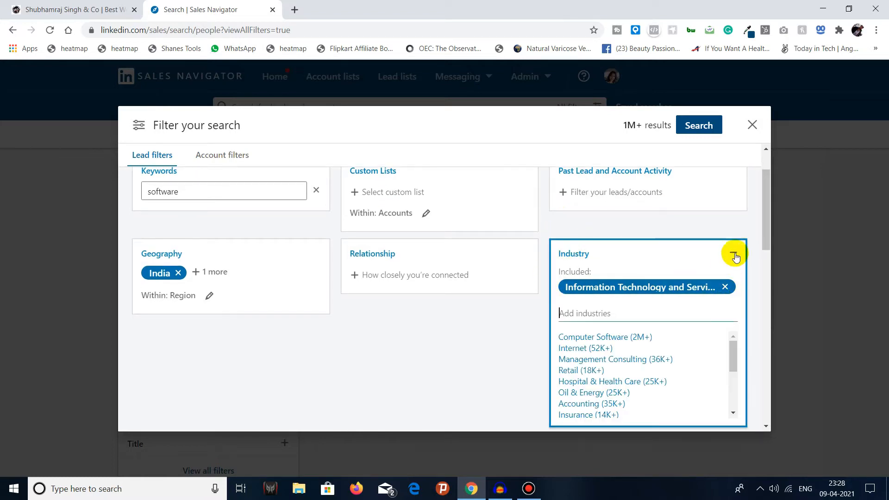
left_click(731, 256)
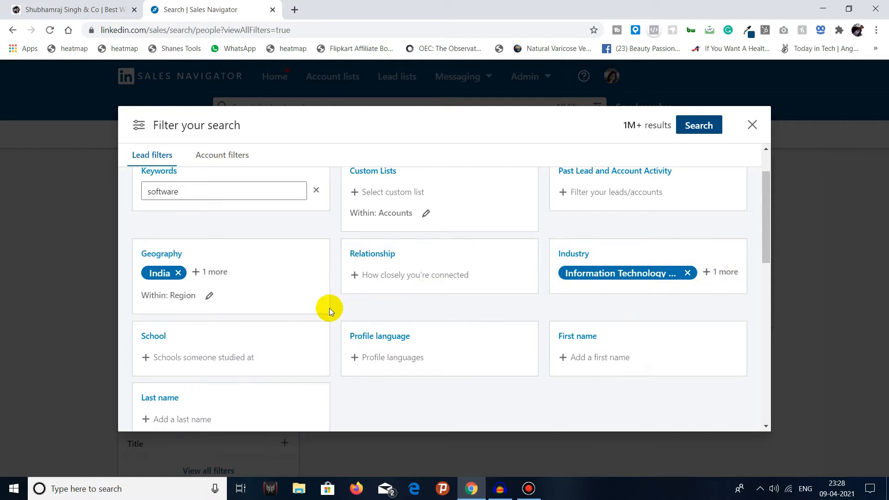
Step: Look through the suggested universities in the School filter without selecting any
scroll(329, 308, "down", 1)
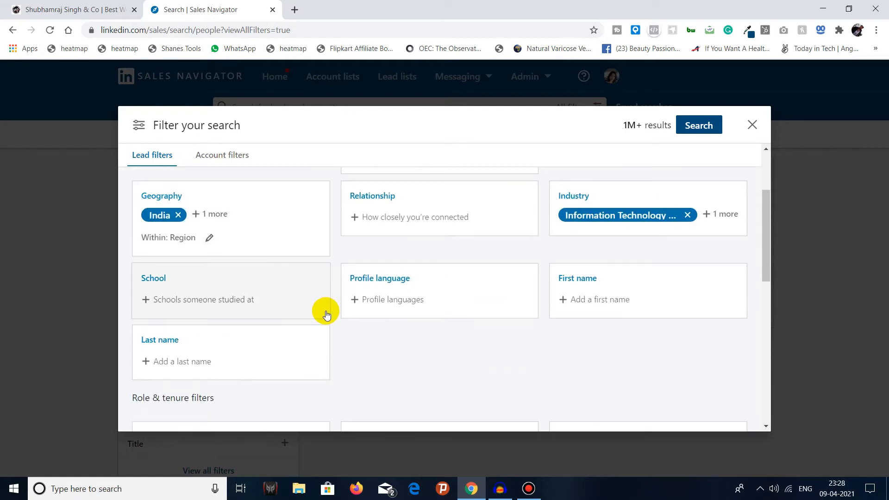
left_click(222, 303)
scroll(208, 327, "down", 2)
scroll(227, 324, "up", 2)
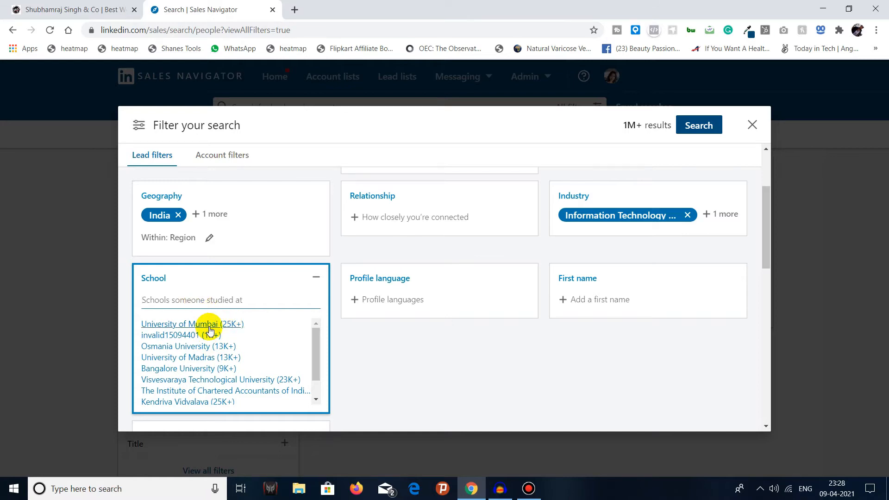
scroll(209, 343, "down", 2)
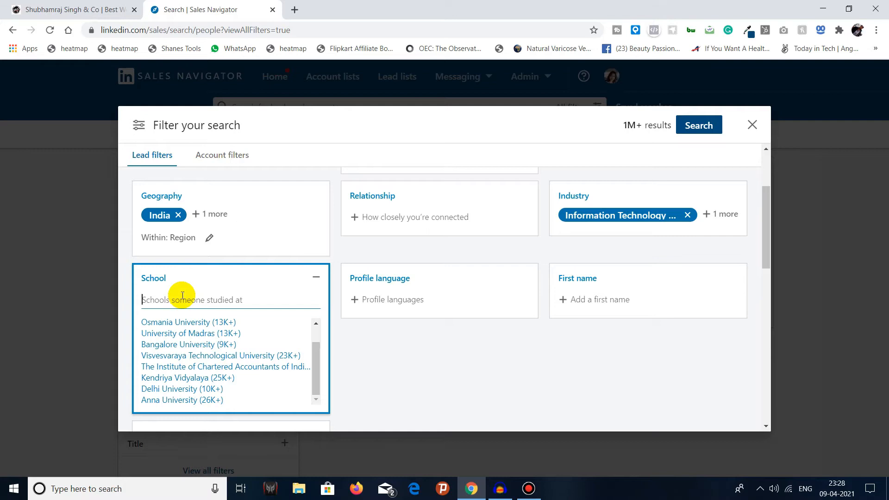
left_click(316, 278)
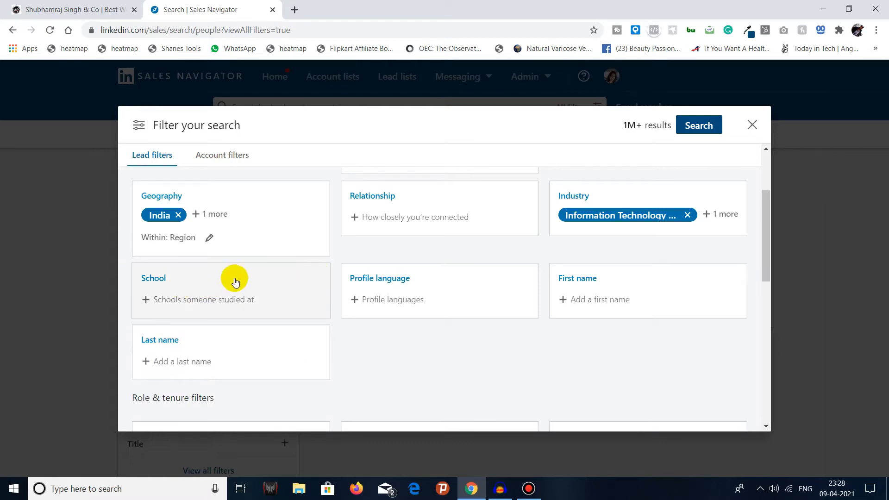
Step: Look through the available languages in the Profile language filter without selecting any, and collapse the filter
left_click(400, 298)
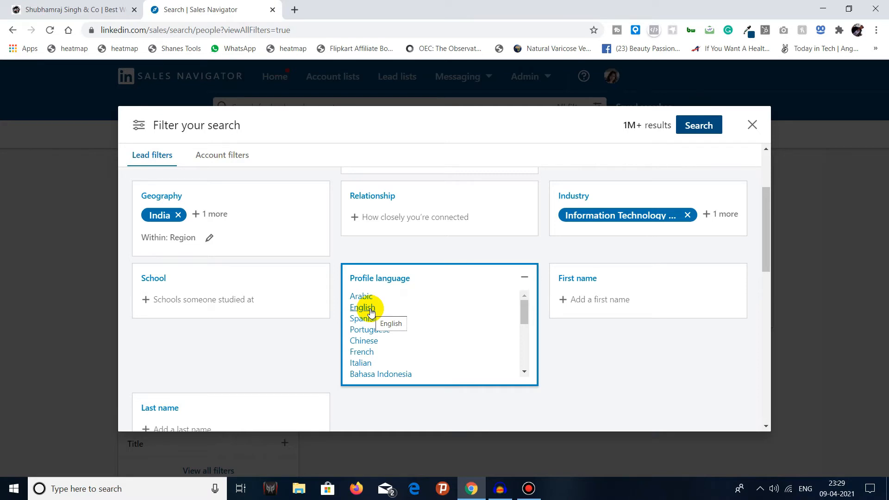
scroll(370, 312, "down", 10)
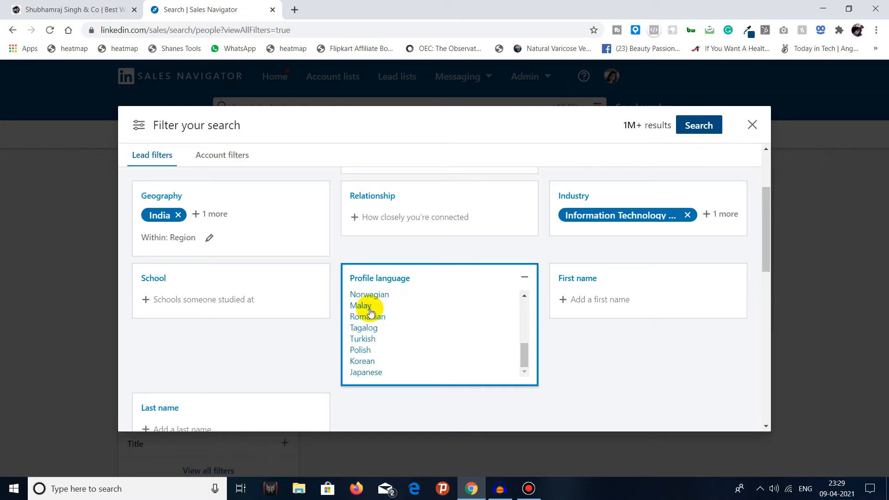
scroll(370, 311, "up", 3)
left_click_drag(527, 288, 523, 238)
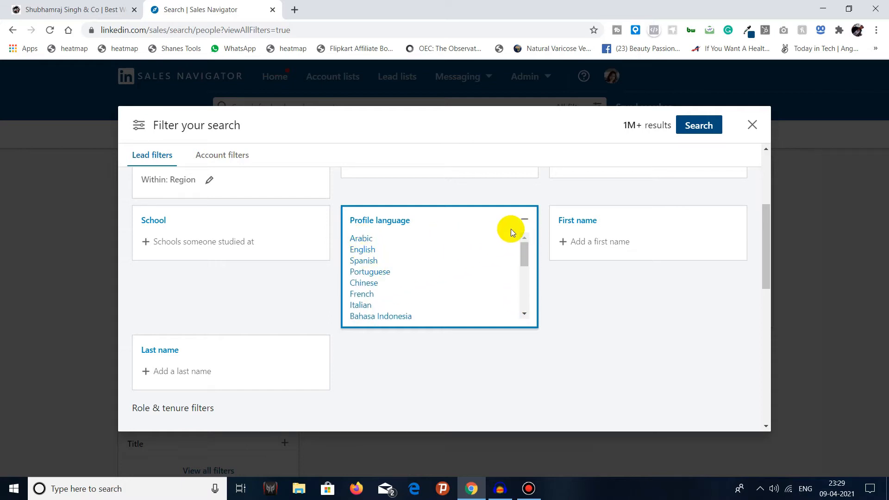
left_click(522, 219)
left_click(524, 222)
left_click(525, 218)
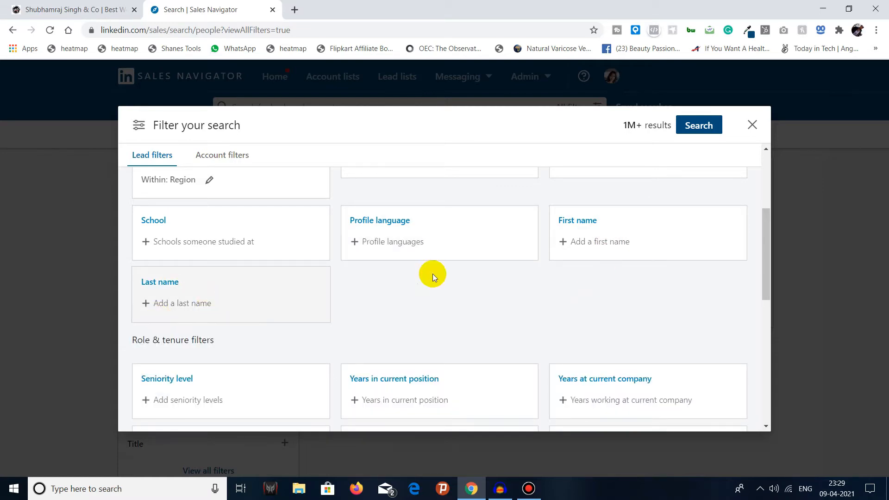
Step: Restrict the leads to one first name by entering that name in the First name filter
left_click(588, 245)
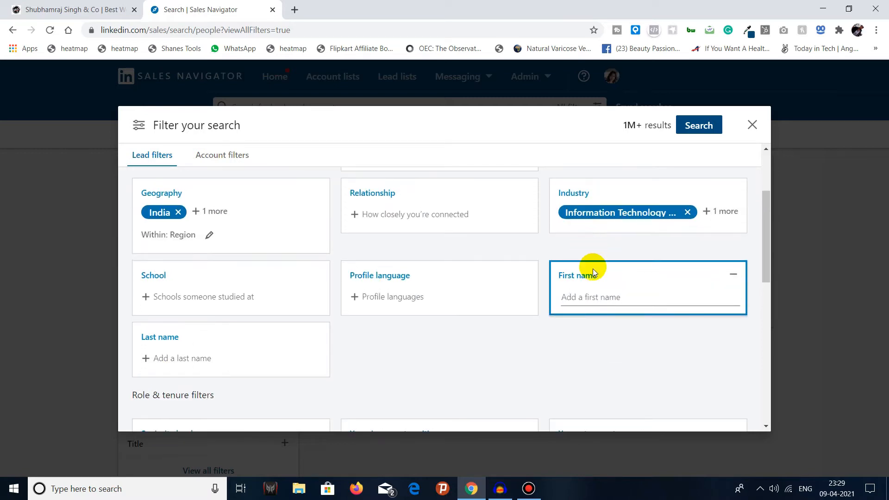
left_click(592, 297)
type("s")
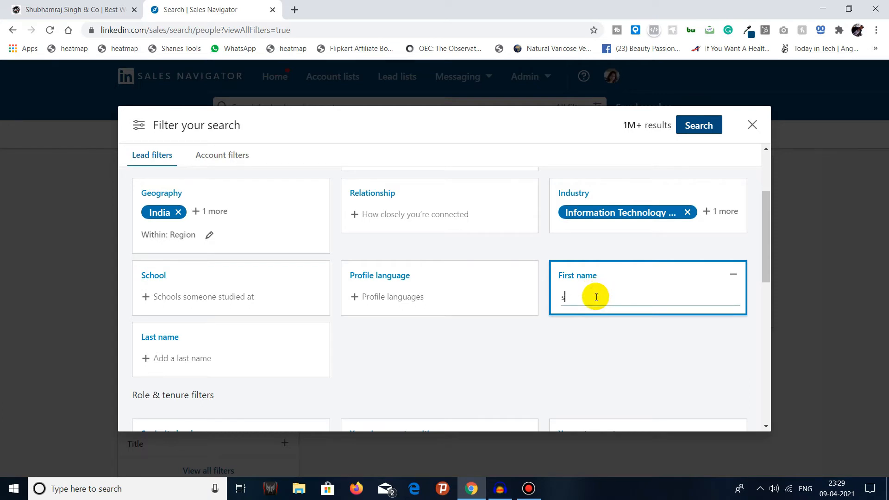
type("hubham")
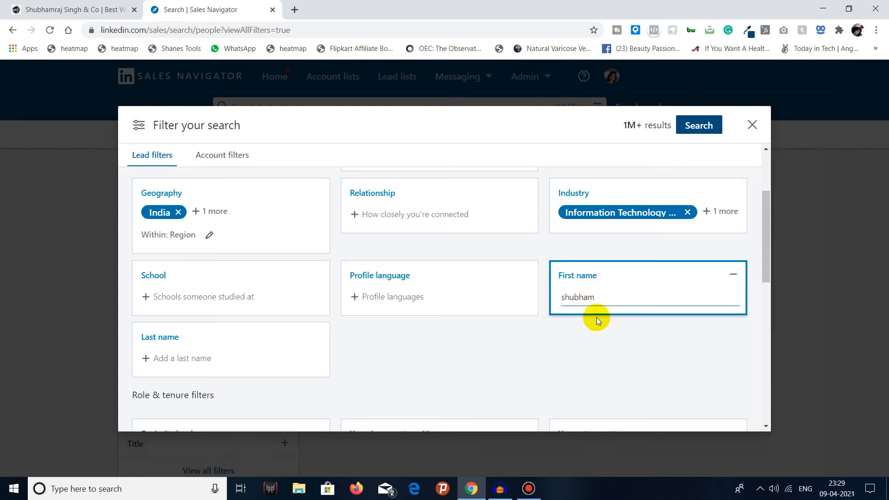
left_click(597, 320)
left_click(604, 301)
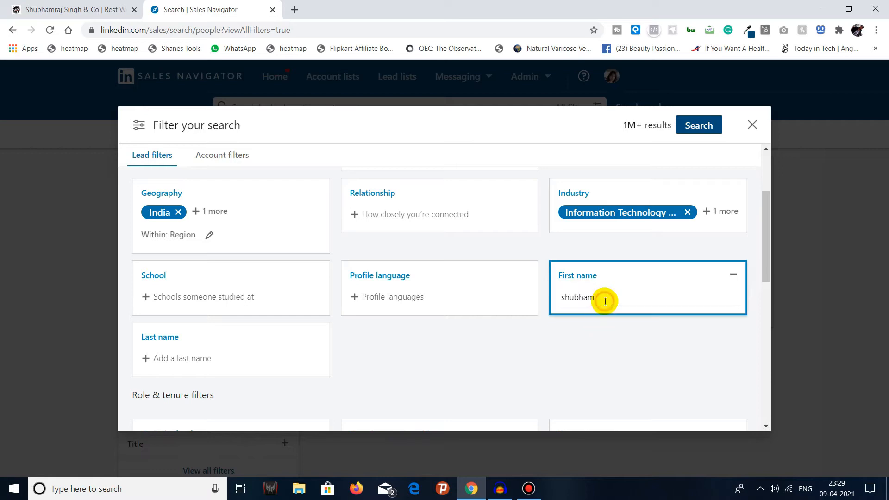
left_click(603, 293)
key("BackSpace")
type("m")
key("Return")
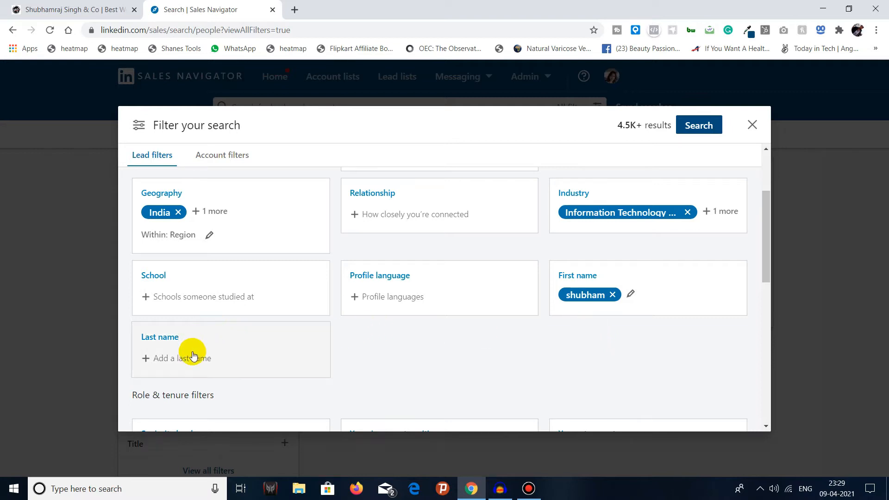
Step: Look through the levels in the Seniority level filter, from Owner to Unpaid, without selecting any
scroll(401, 345, "down", 3)
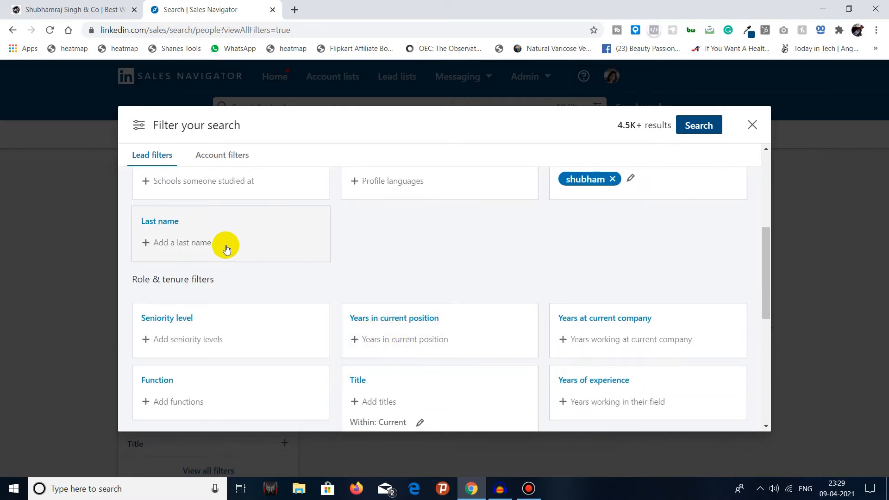
scroll(244, 272, "down", 1)
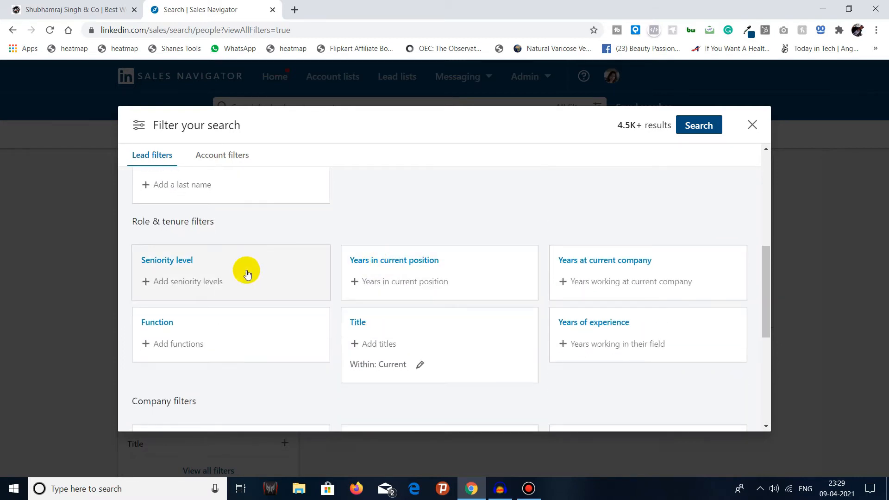
left_click(225, 273)
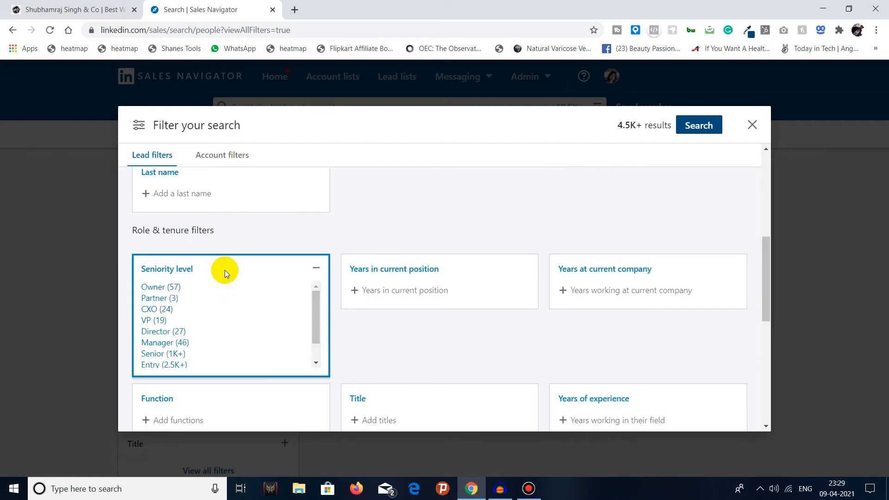
left_click_drag(315, 301, 313, 315)
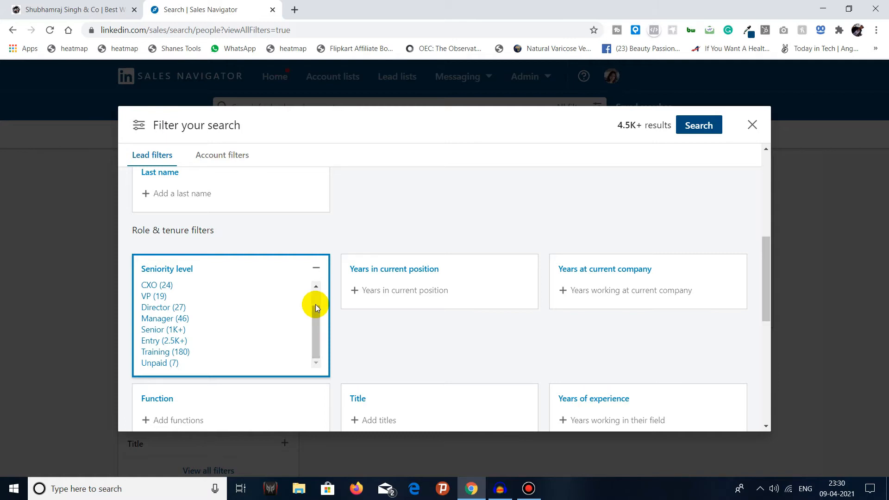
left_click_drag(315, 304, 171, 368)
left_click_drag(316, 321, 314, 301)
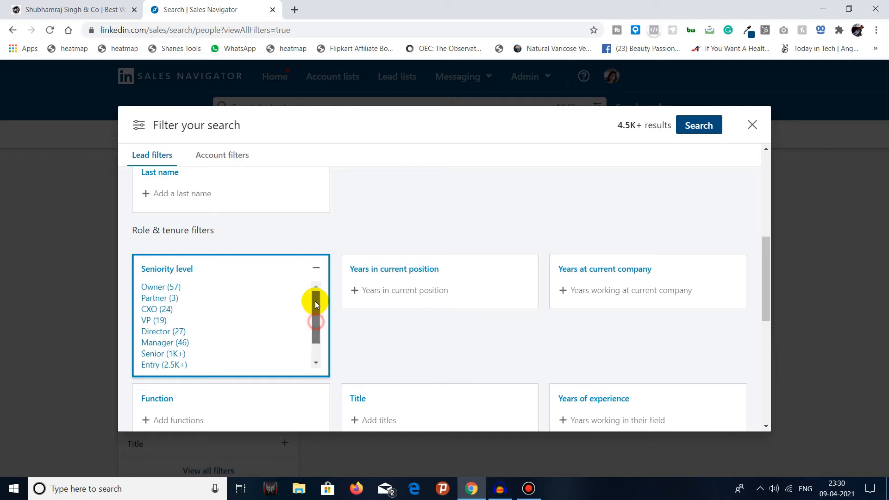
left_click(316, 270)
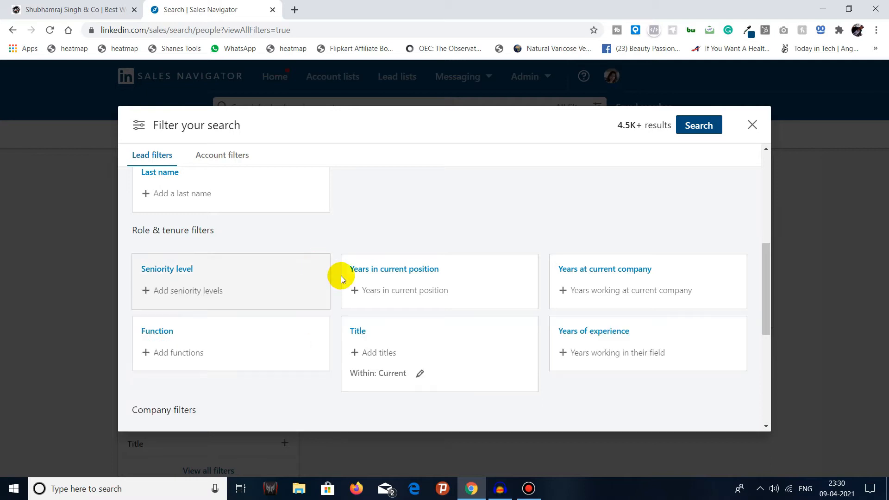
Step: Check the year ranges of the Years in current position and Years at current company filters without choosing any
left_click(416, 298)
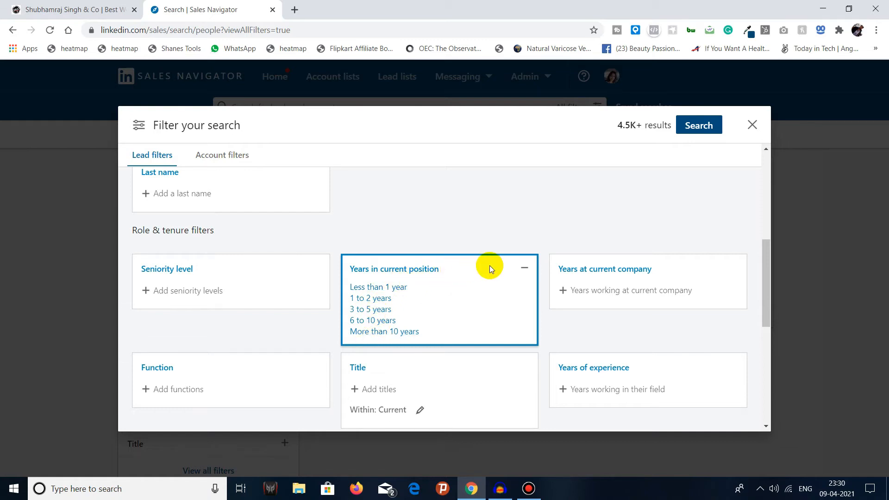
left_click(524, 267)
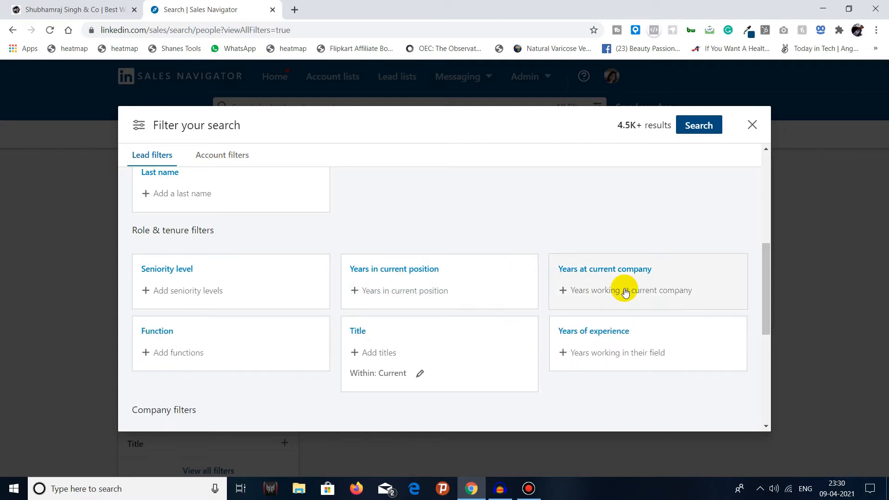
left_click(632, 288)
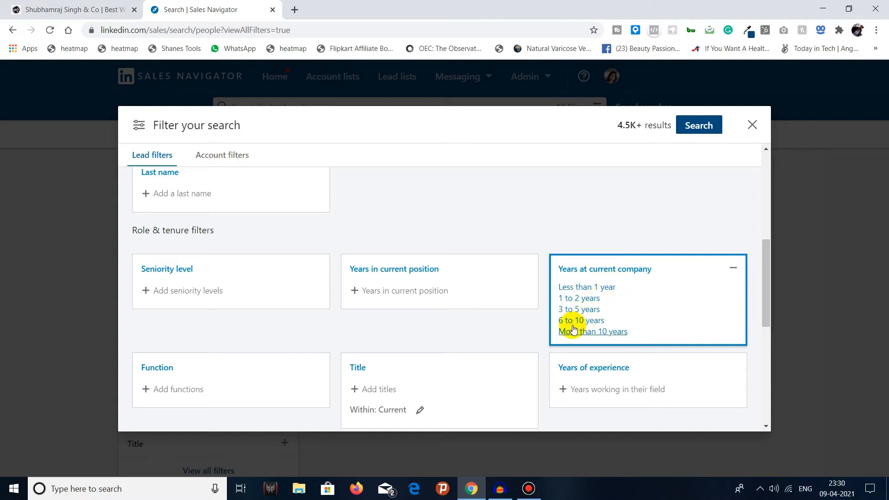
left_click(732, 269)
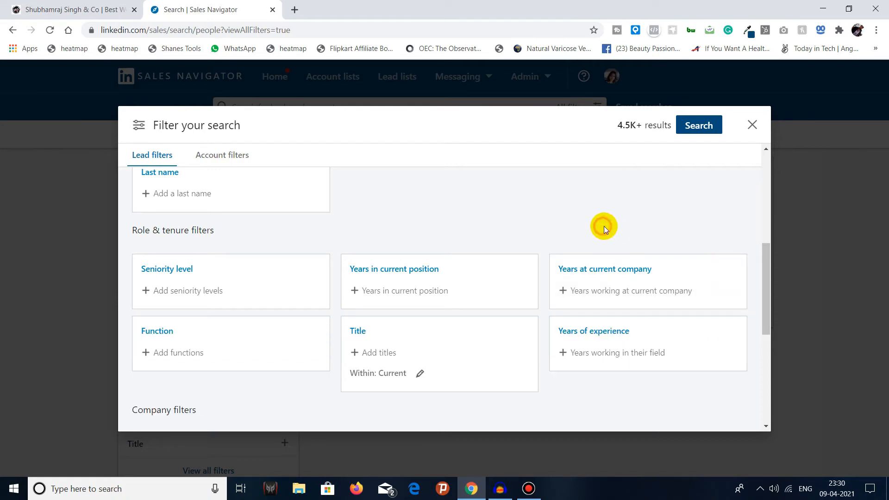
Step: Include Information Technology in the Function filter
left_click(174, 351)
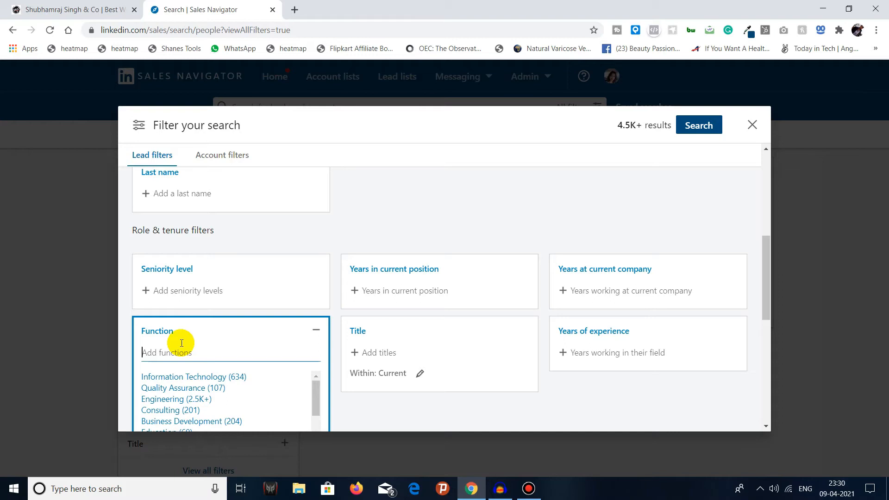
left_click(193, 377)
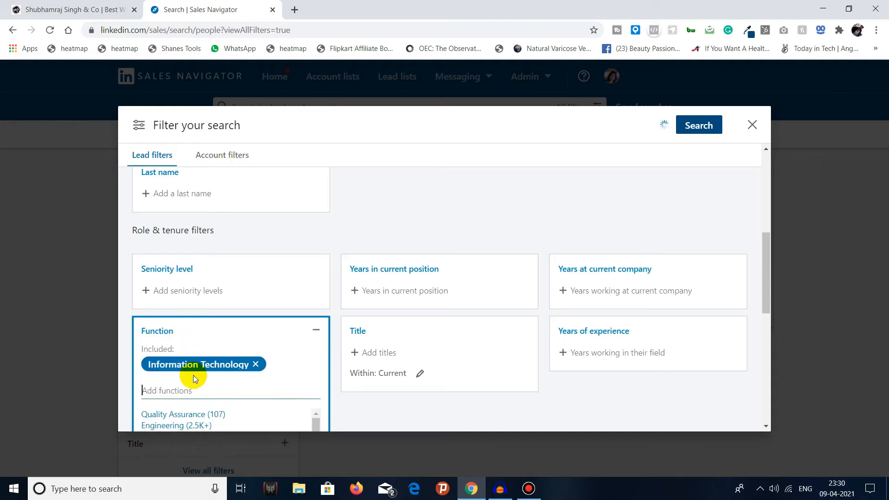
left_click(332, 343)
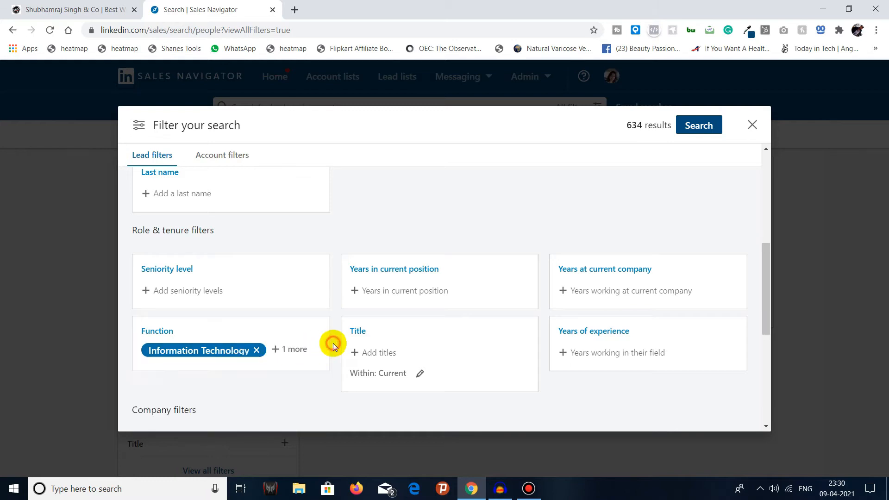
Step: Find titles matching software and include Software Engineer in the Title filter
left_click(418, 372)
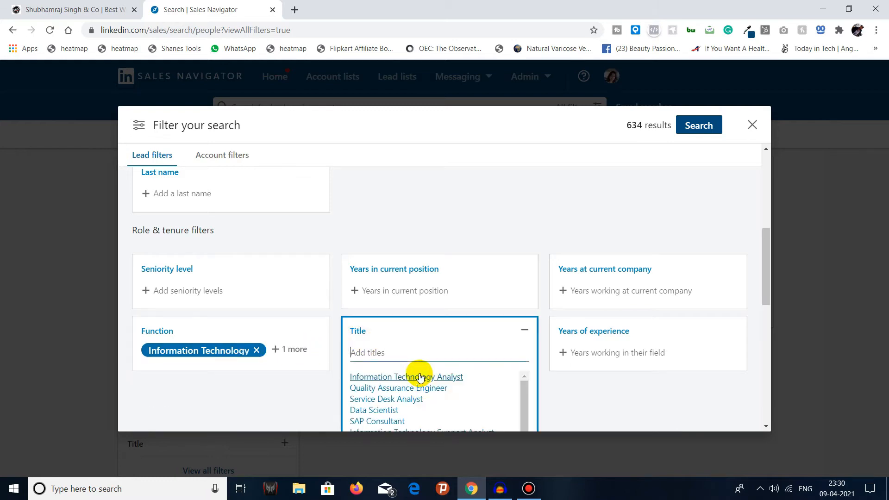
left_click(548, 390)
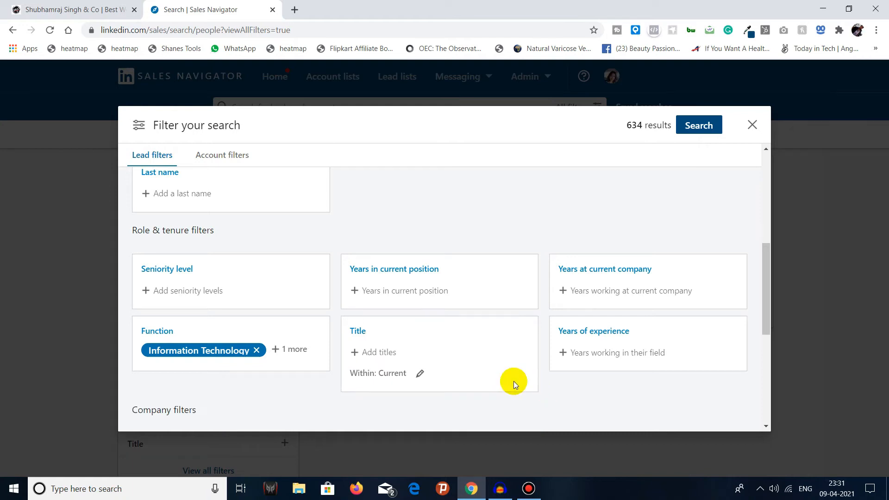
left_click(389, 356)
scroll(389, 355, "down", 2)
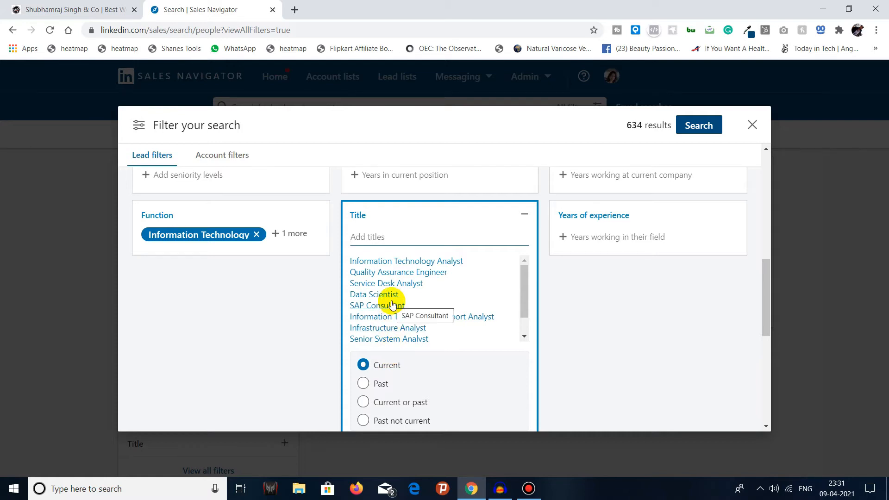
type("software")
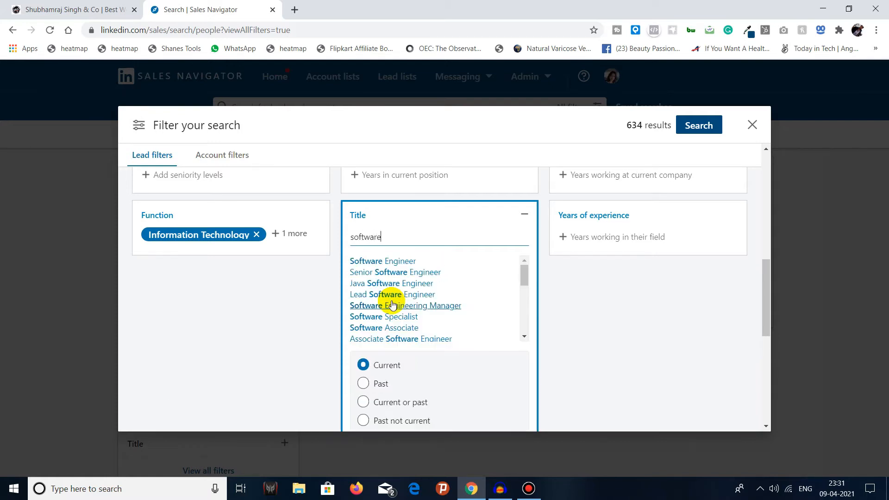
left_click(404, 261)
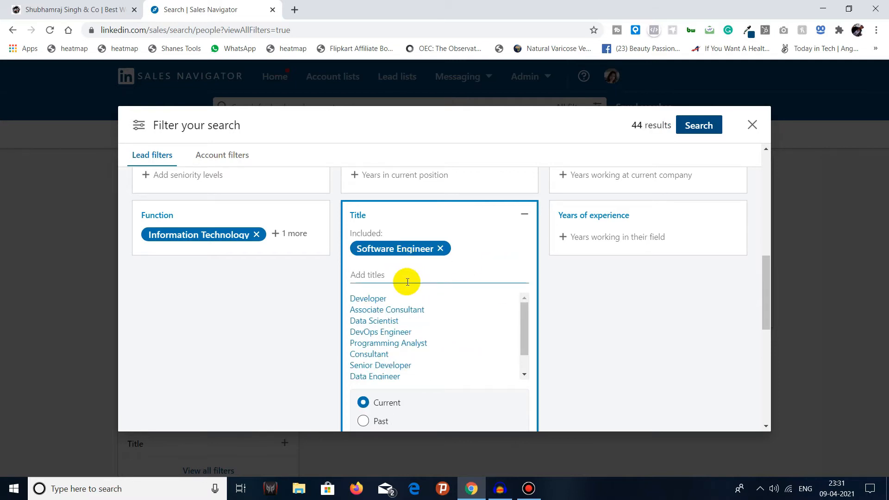
Step: Review the Title filter's further suggestions and current or past options, and check the Years of experience ranges without choosing any
scroll(407, 282, "down", 1)
scroll(403, 310, "down", 1)
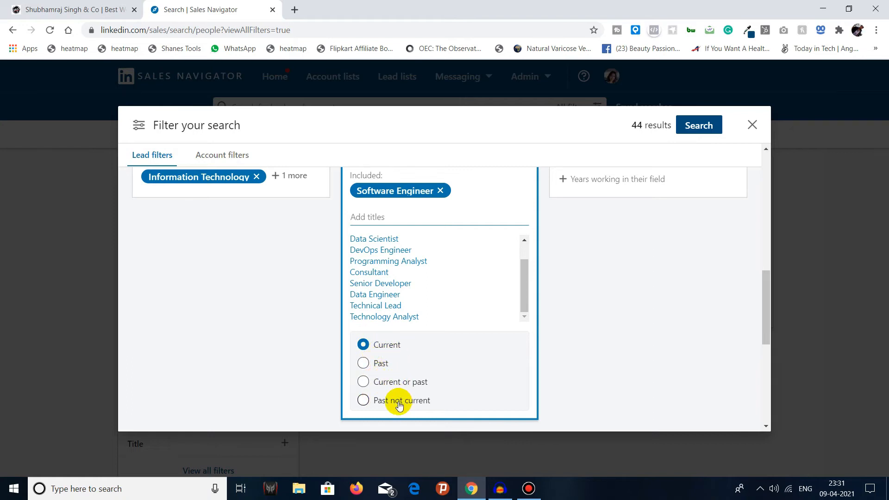
scroll(454, 365, "up", 4)
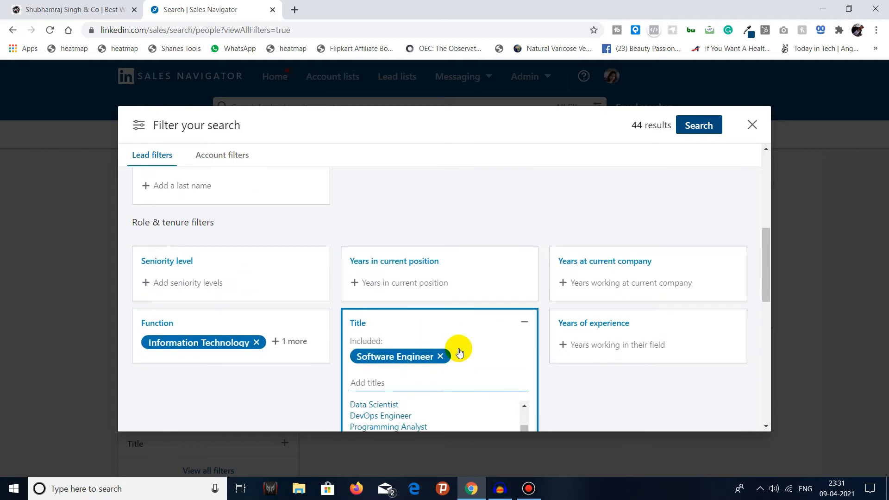
scroll(459, 353, "down", 3)
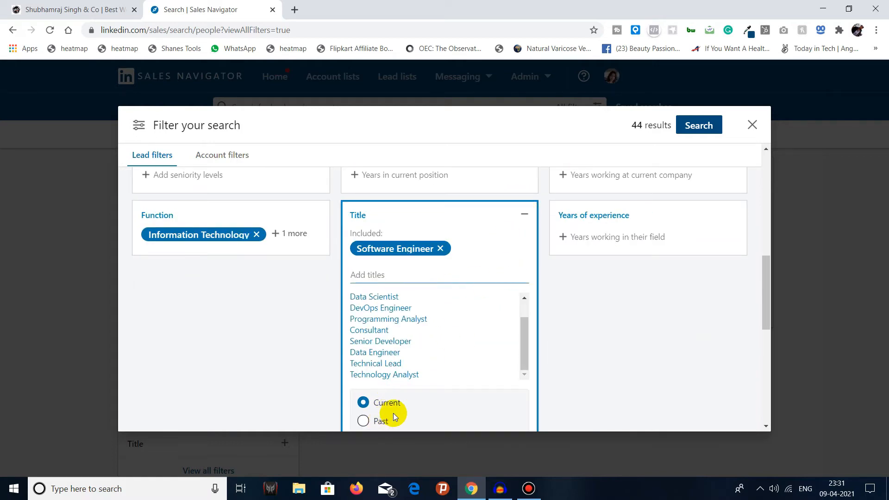
left_click(524, 215)
left_click(604, 238)
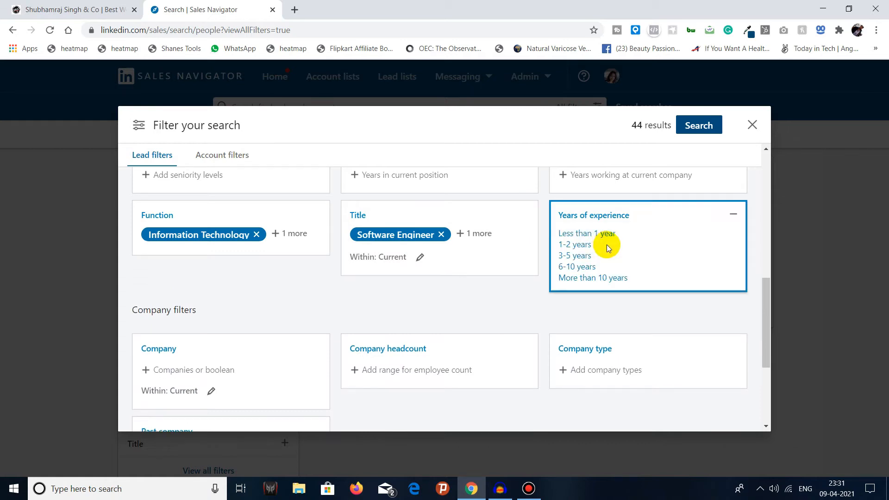
left_click(533, 309)
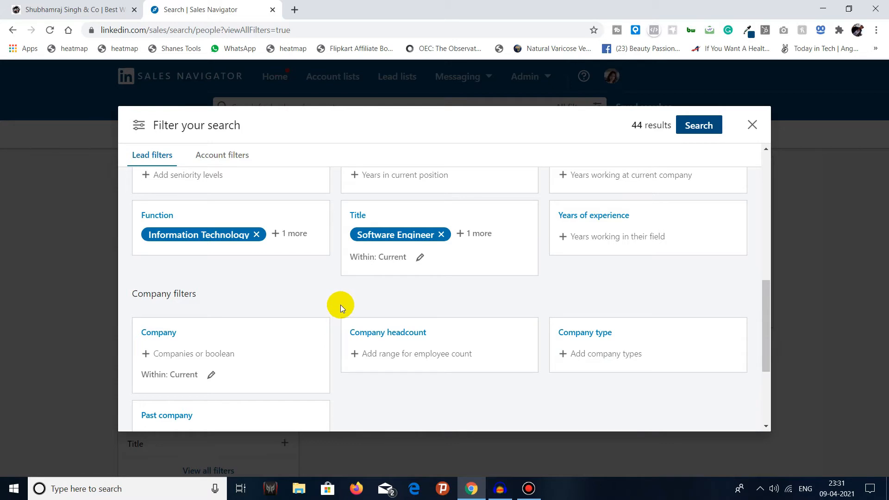
Step: Review the Company filter's suggested companies and its current or past options without choosing any
scroll(287, 301, "down", 1)
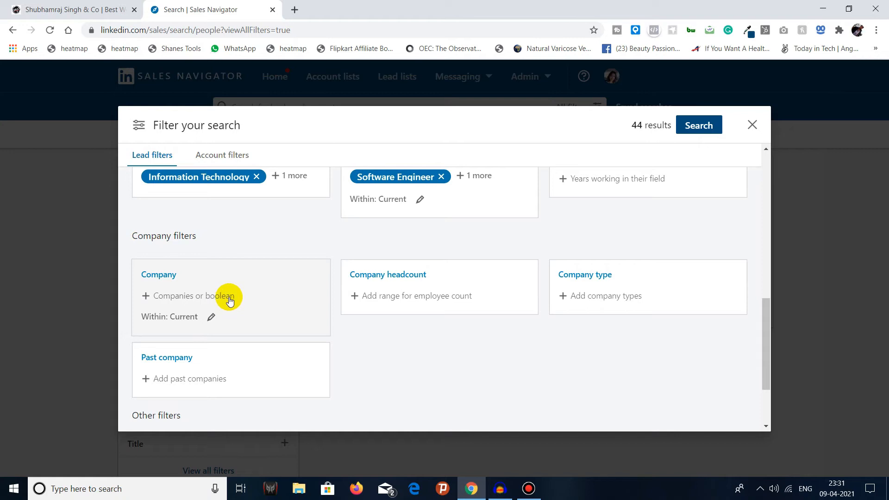
left_click(214, 296)
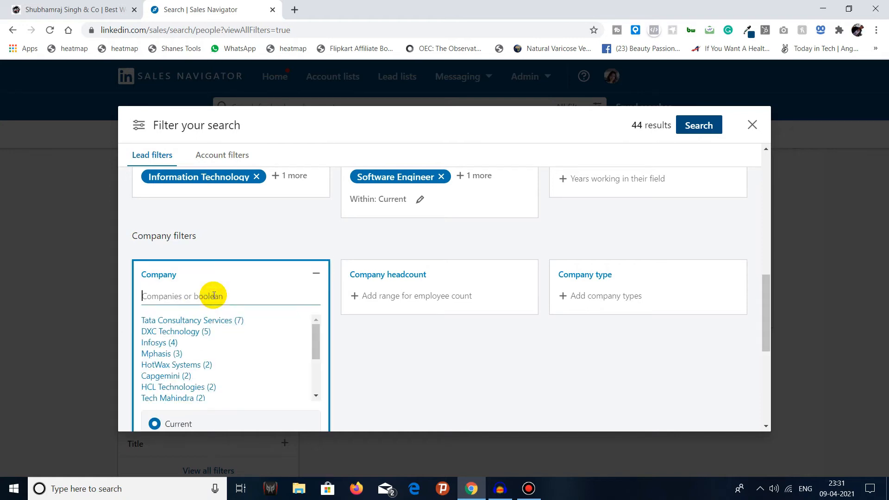
scroll(175, 352, "down", 3)
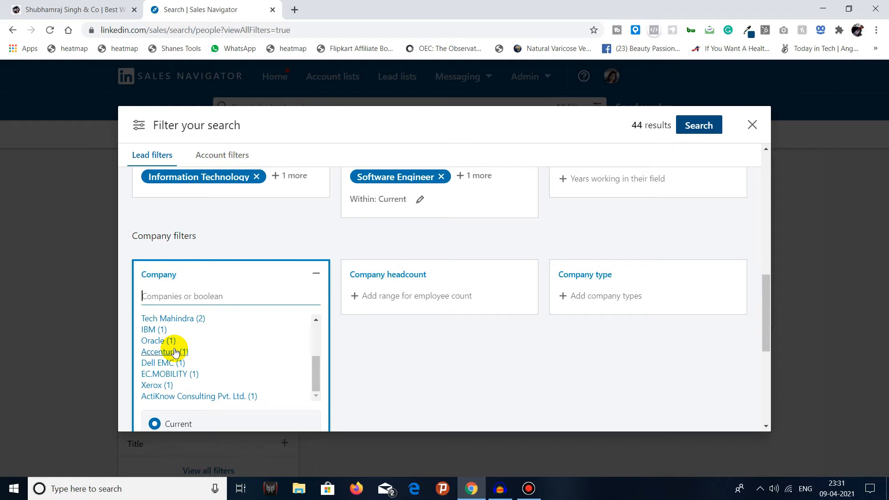
left_click(348, 347)
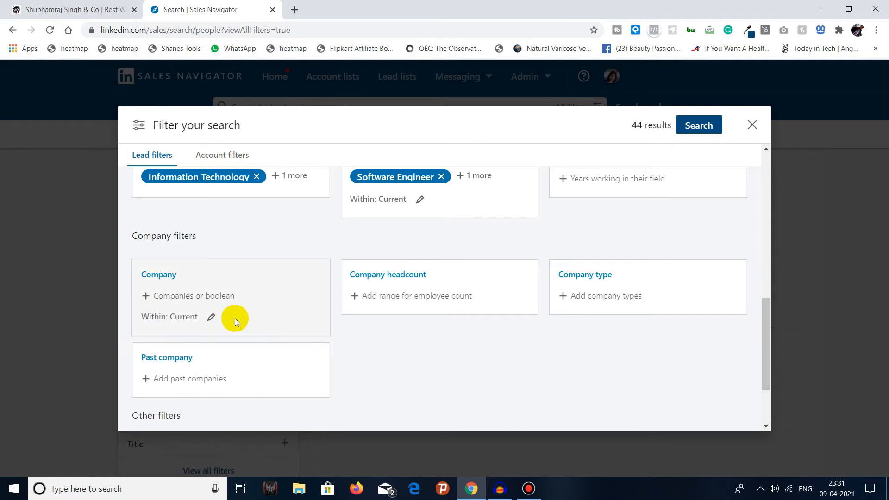
left_click(211, 314)
scroll(215, 336, "down", 3)
scroll(381, 346, "down", 3)
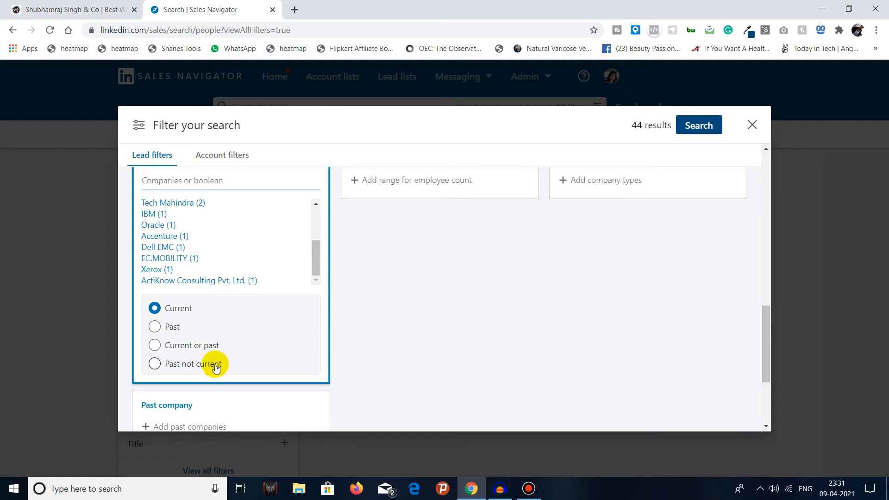
left_click(382, 289)
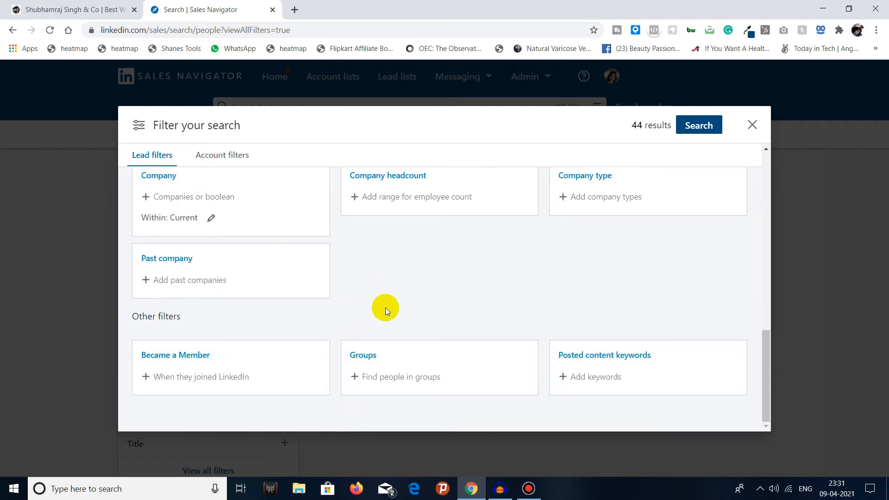
Step: Check the employee ranges of the Company headcount filter and the options of the Company type filter without choosing any
scroll(387, 309, "up", 1)
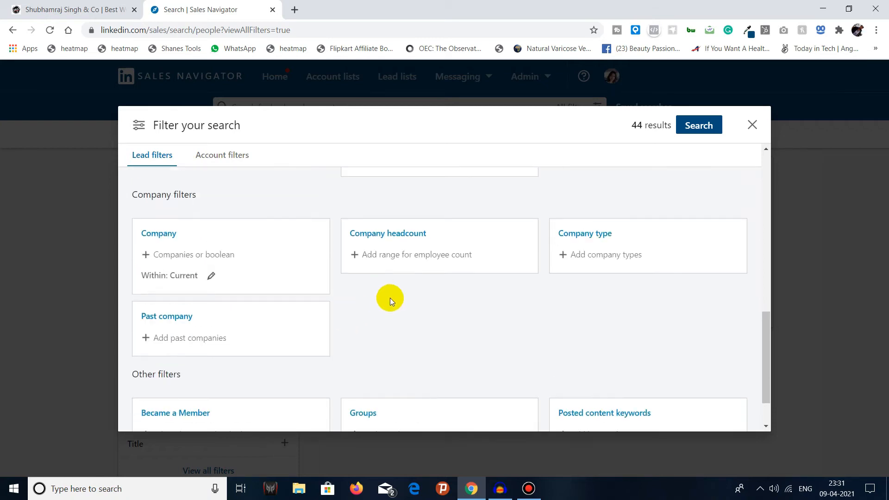
left_click(409, 256)
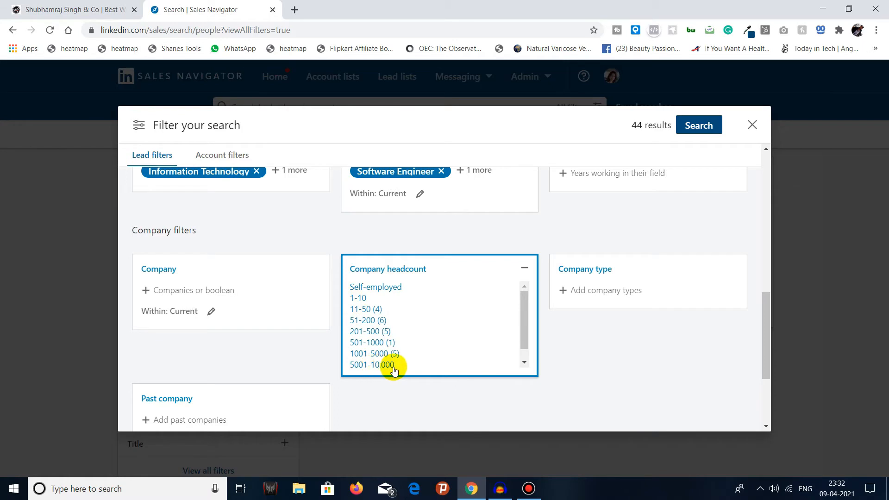
scroll(394, 368, "down", 1)
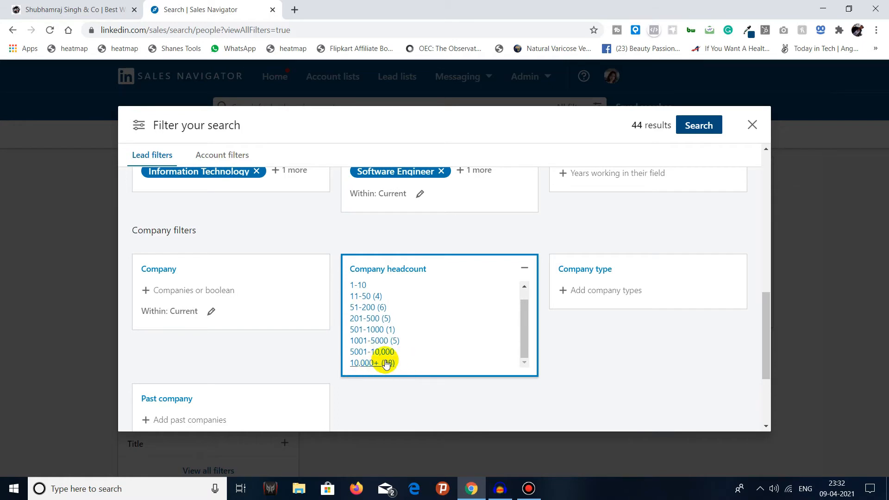
left_click(524, 268)
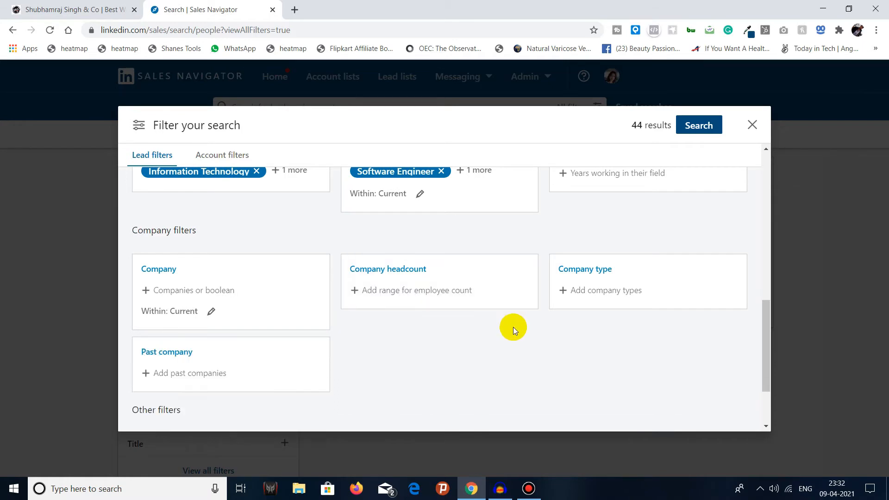
left_click(604, 271)
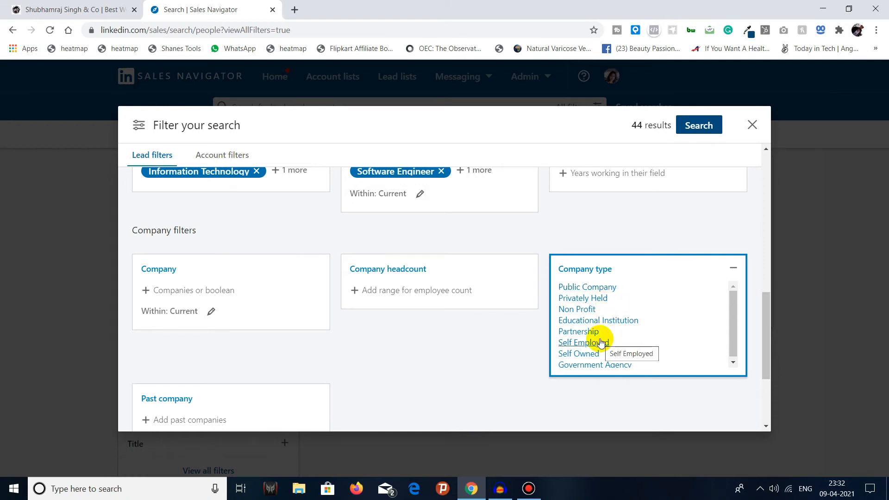
scroll(619, 326, "down", 1)
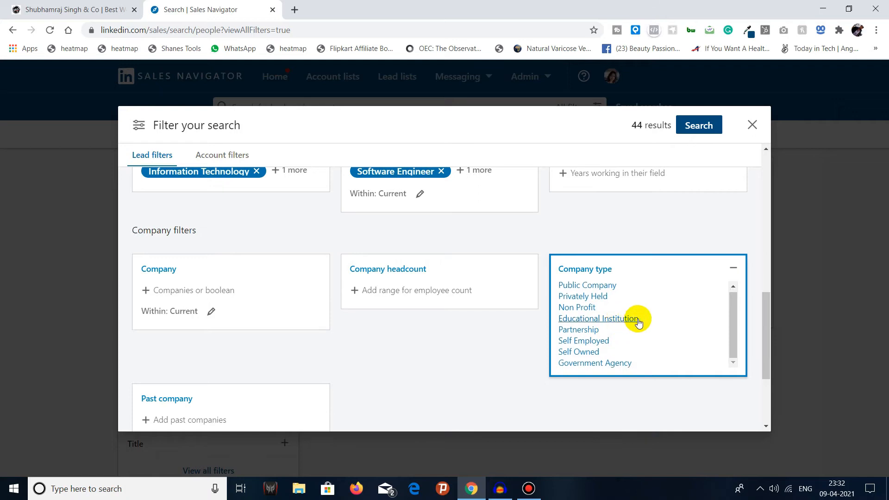
left_click(732, 271)
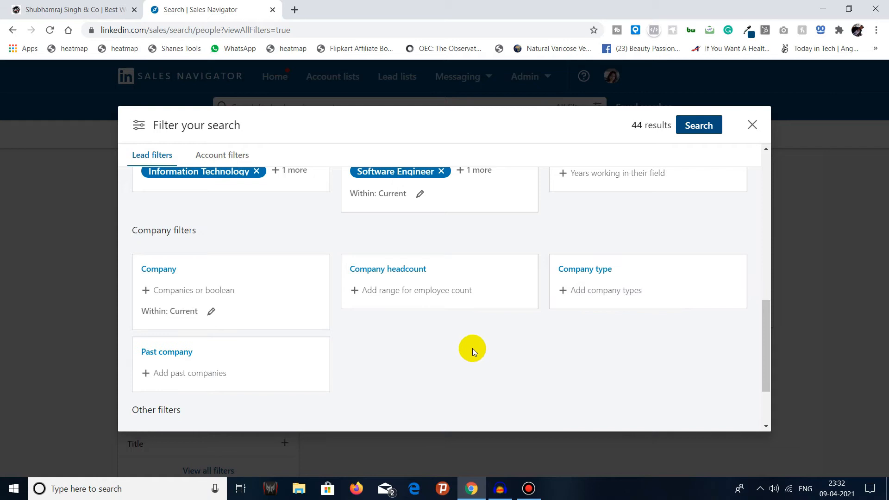
Step: Check the Past company filter and the joining periods of the Became a Member filter without choosing any
scroll(471, 348, "down", 1)
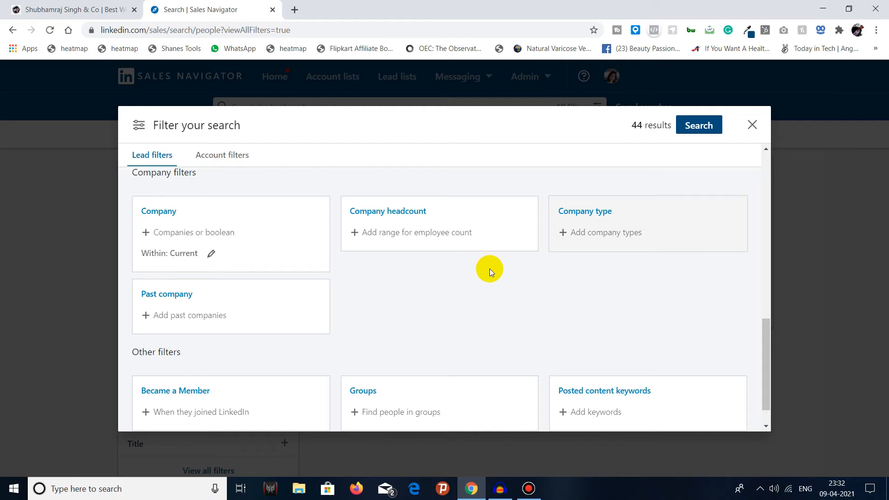
left_click(202, 319)
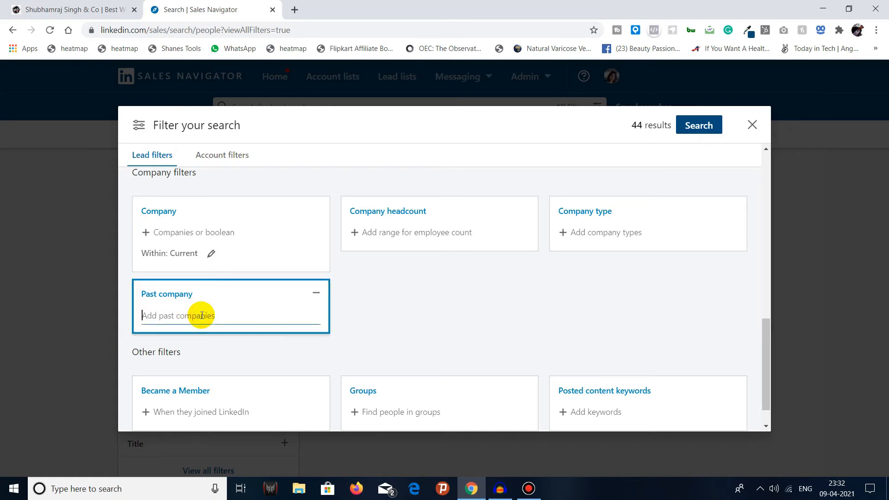
left_click(363, 304)
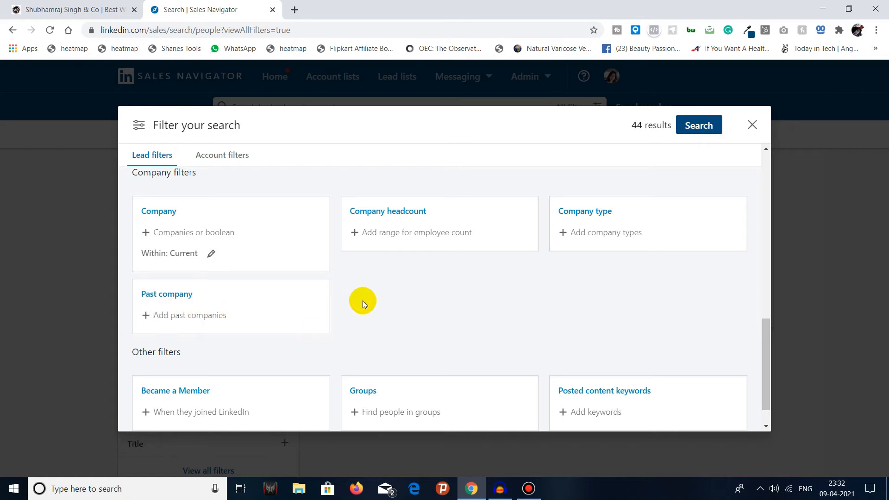
scroll(363, 288, "down", 1)
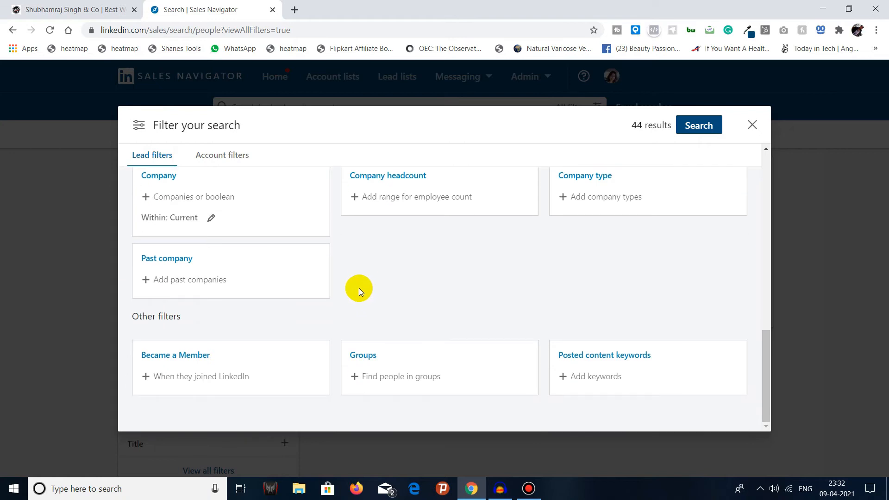
left_click(203, 380)
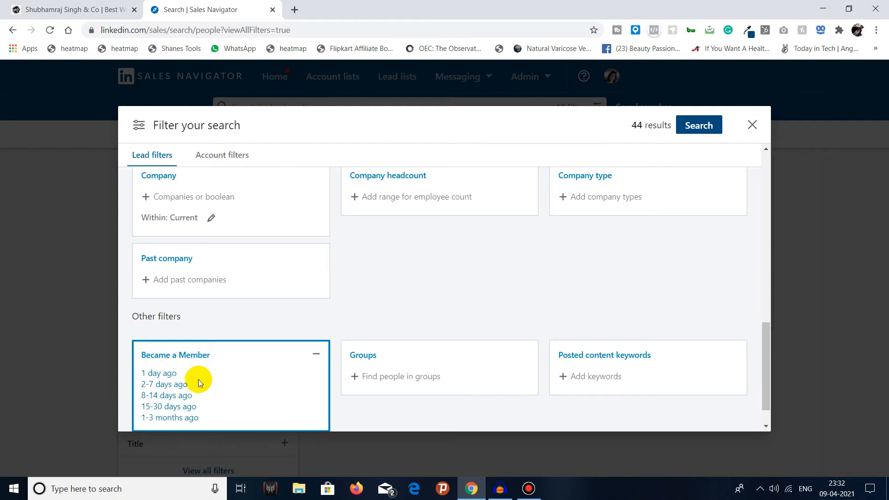
scroll(174, 378, "down", 1)
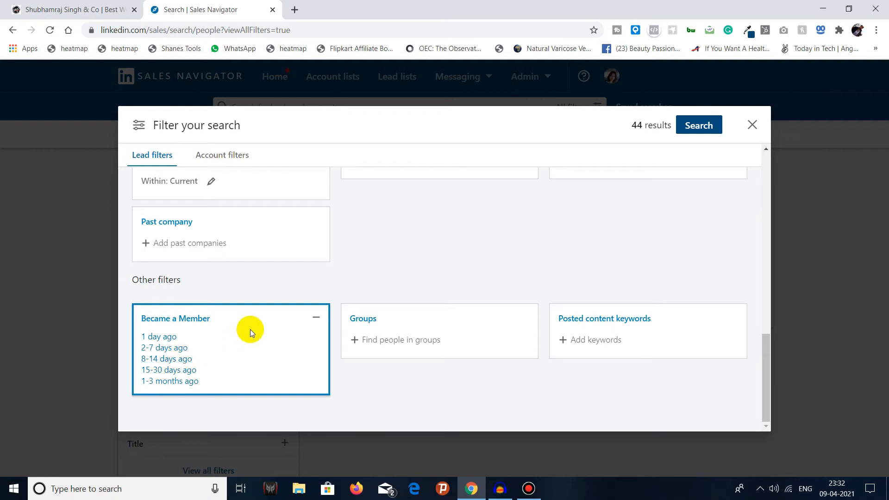
left_click(314, 317)
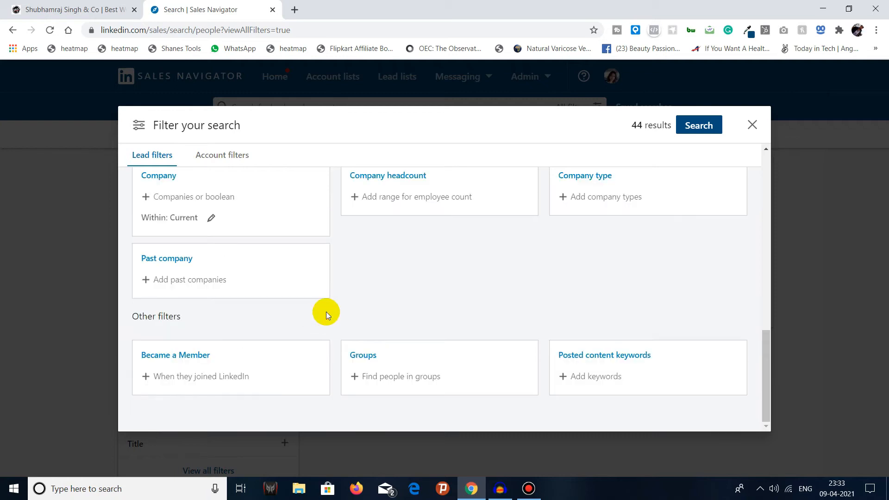
Step: Find groups matching software, try the Software & Technology Professionals group in the Groups filter, and remove it again
left_click(401, 387)
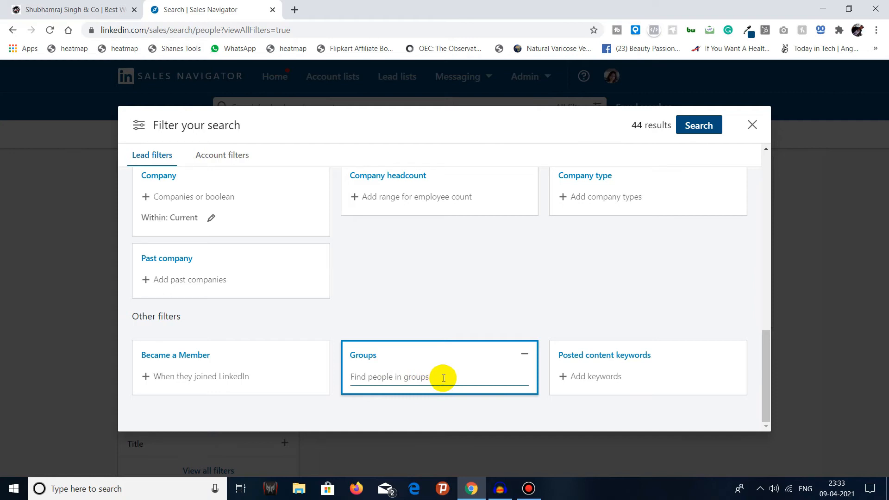
type("so")
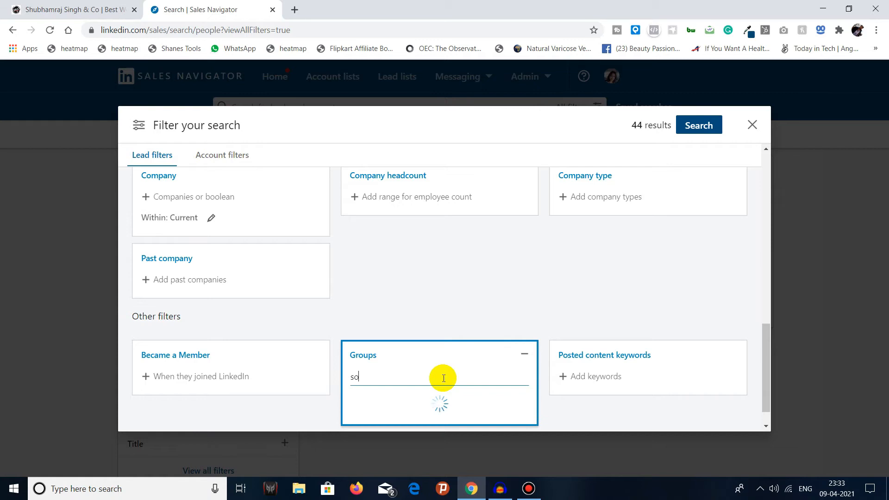
type("ftware")
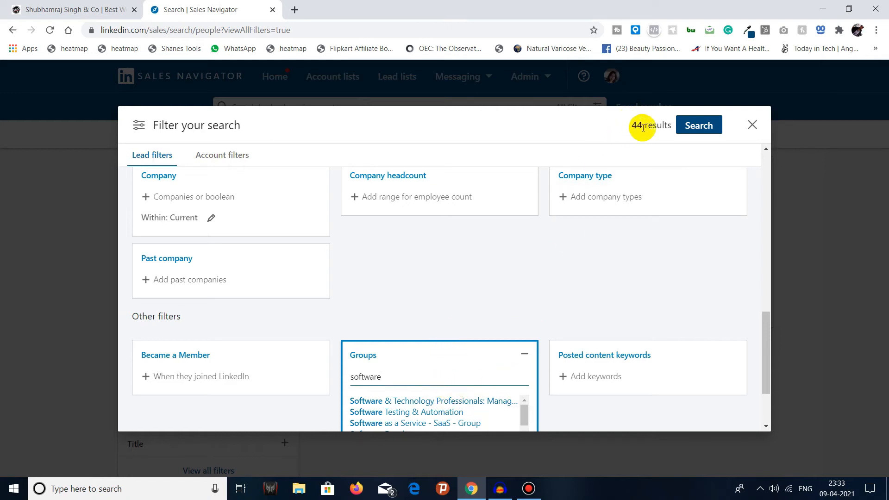
left_click(433, 400)
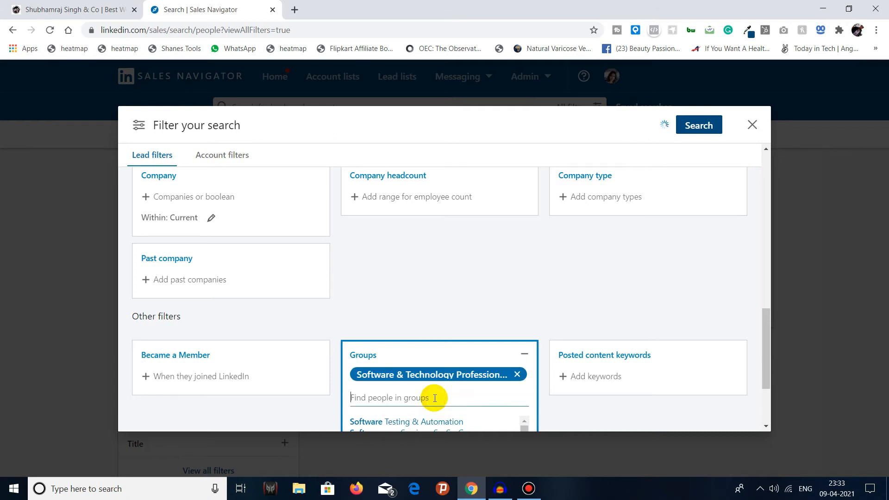
left_click(517, 376)
left_click(524, 355)
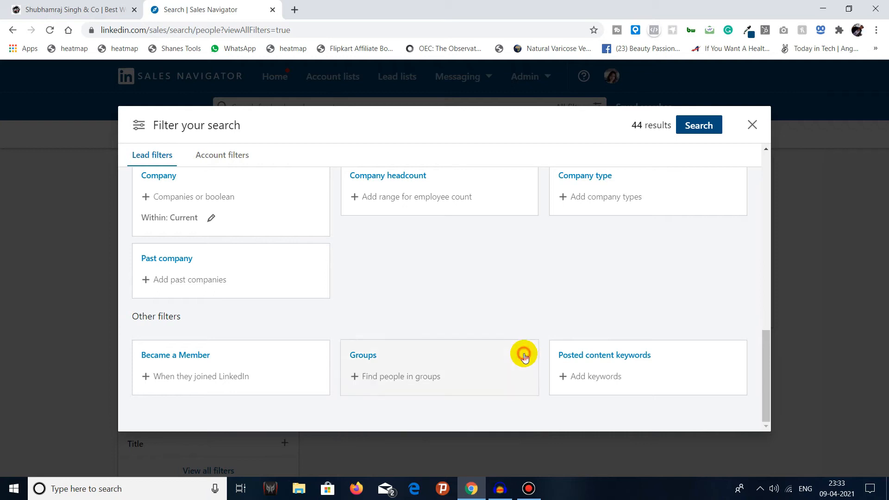
Step: Try the keyword software in the Posted content keywords filter
left_click(592, 377)
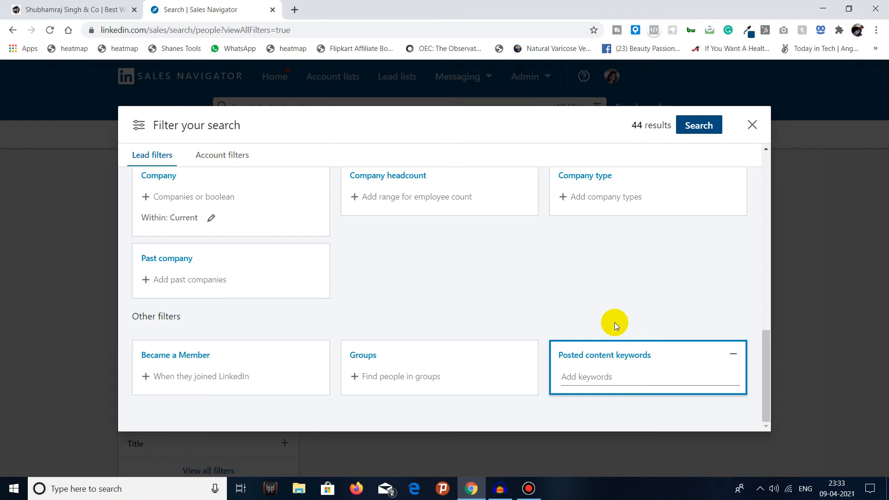
left_click(621, 373)
type("s")
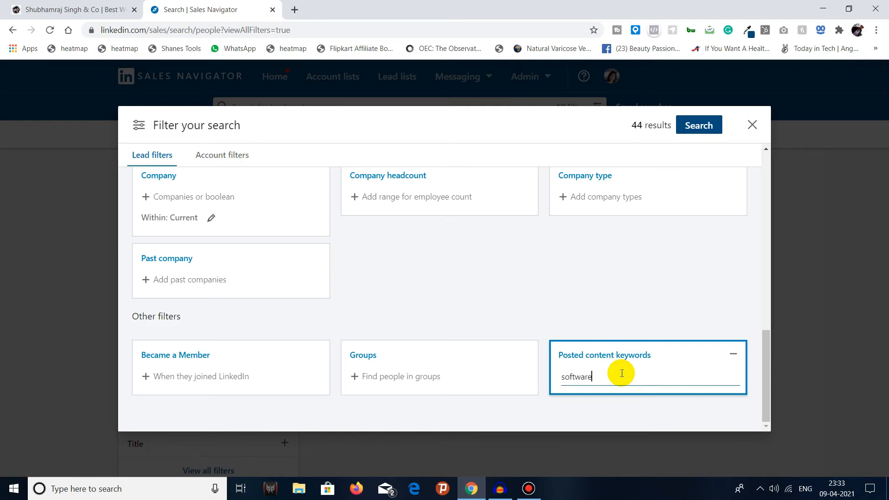
type("oftware")
key("Return")
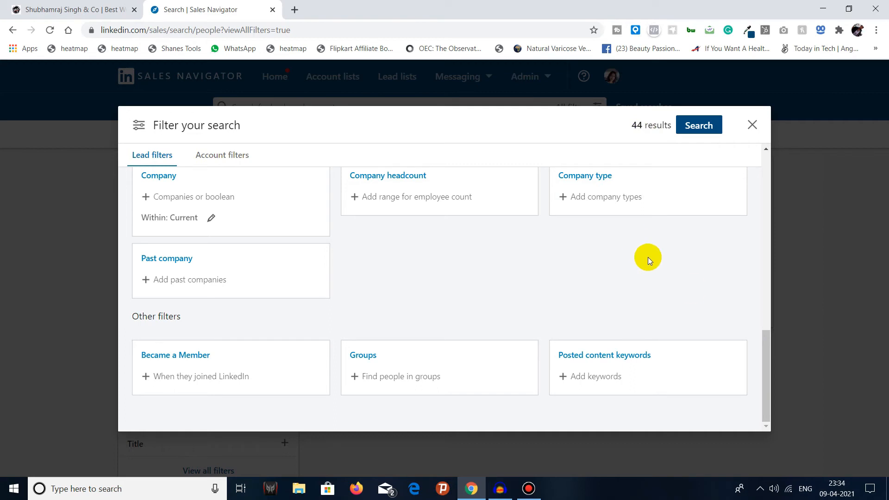
Step: Run the lead search with the chosen filters and look over the resulting leads
left_click_drag(763, 344, 772, 157)
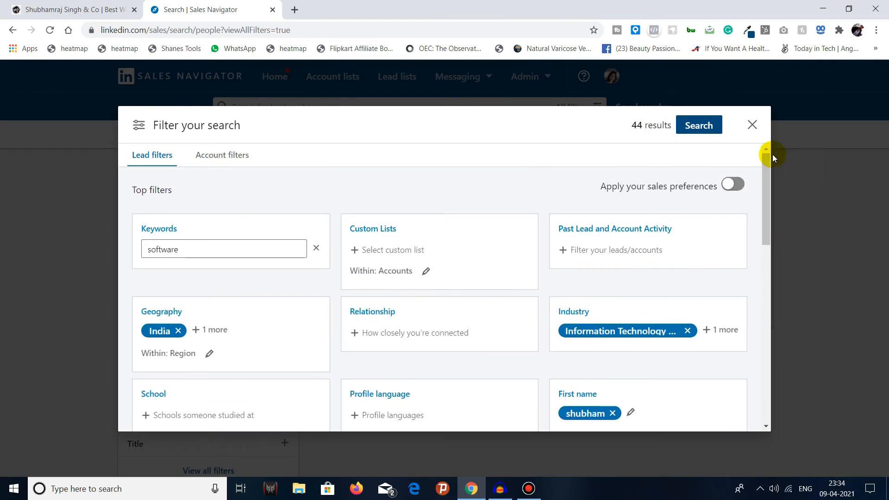
left_click(707, 132)
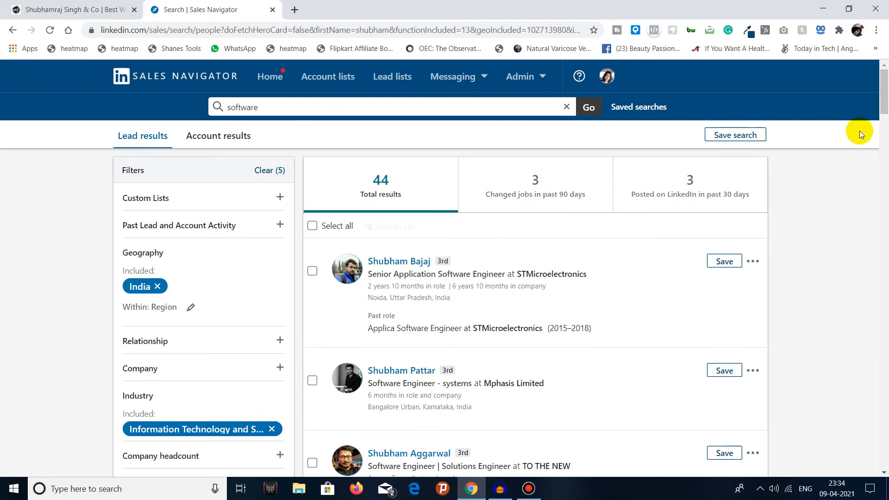
left_click_drag(886, 100, 886, 100)
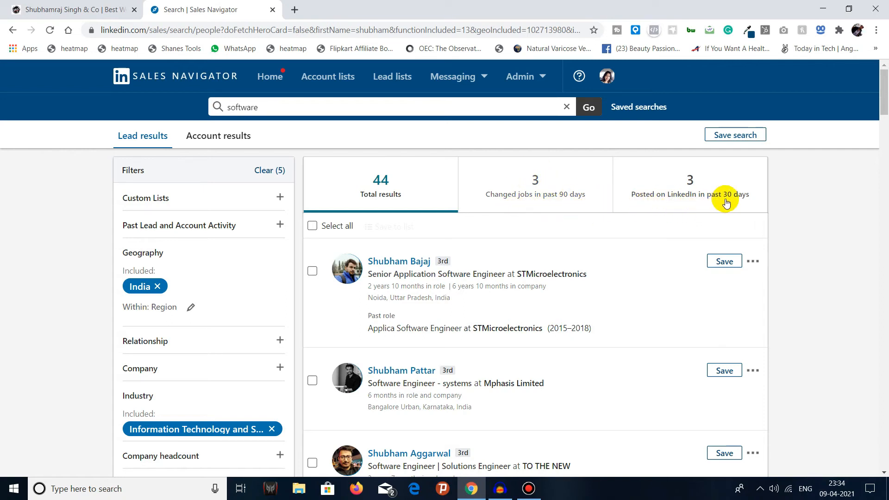
Step: Narrow the lead results to people who posted on LinkedIn in the past 30 days and look through them
left_click(697, 195)
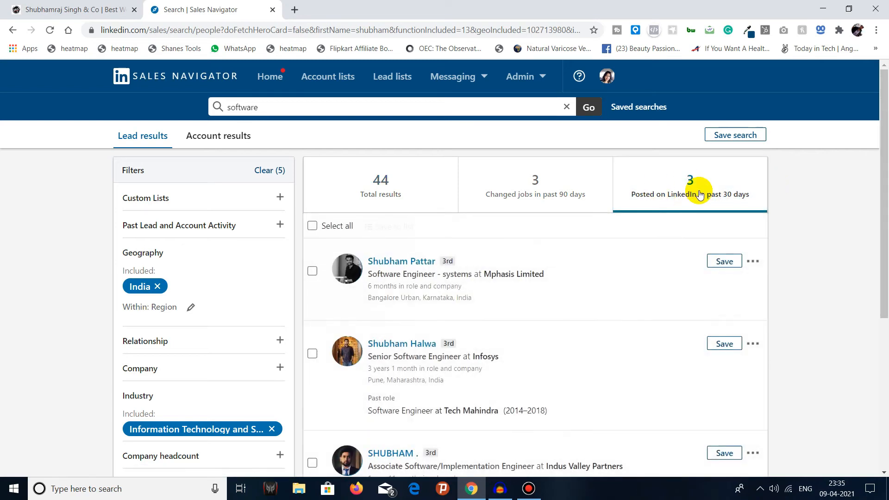
mouse_move(884, 146)
left_mouse_down()
mouse_move(884, 227)
mouse_move(882, 149)
left_mouse_up()
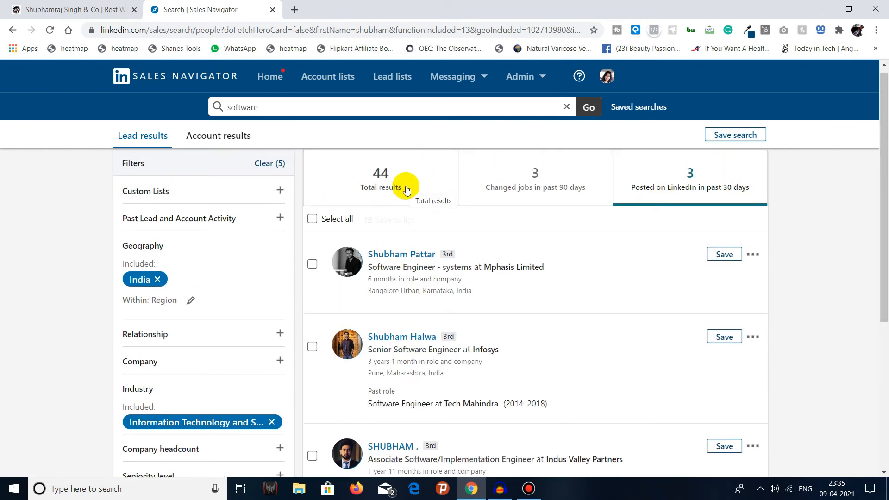
scroll(388, 202, "up", 1)
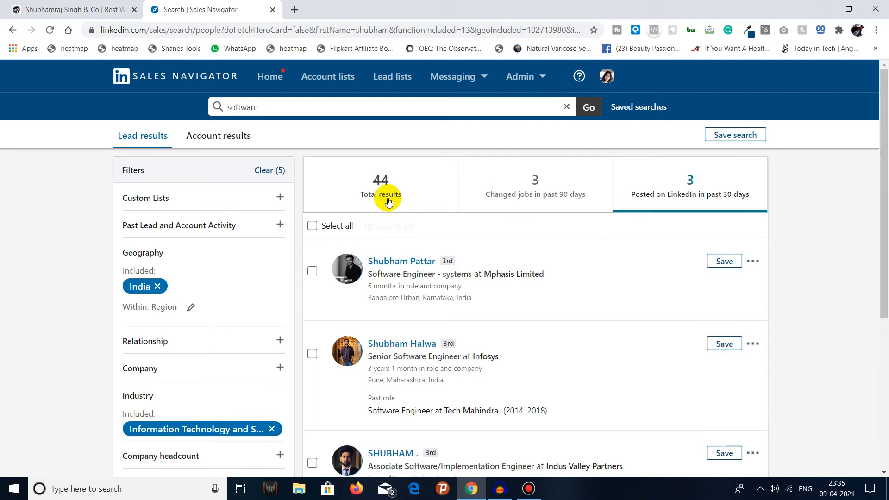
scroll(379, 195, "down", 1)
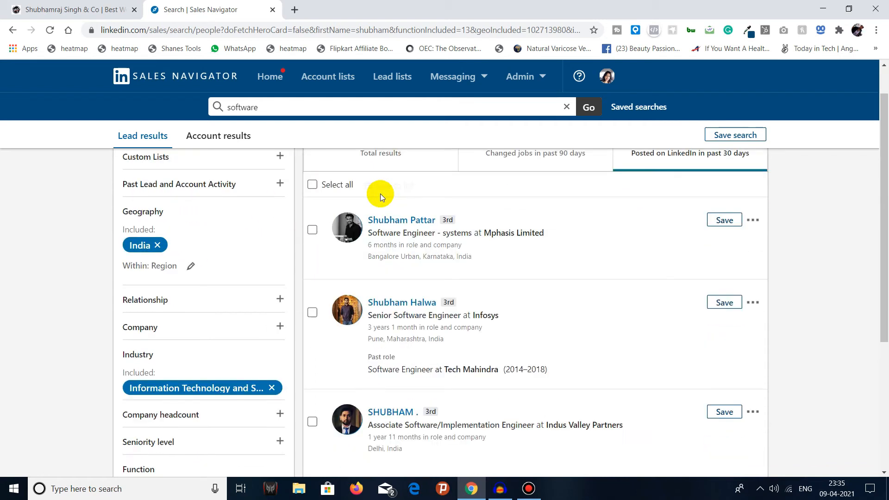
Step: Start saving the lead search, check the alert frequency options, and cancel without saving
scroll(379, 193, "down", 5)
scroll(377, 254, "up", 6)
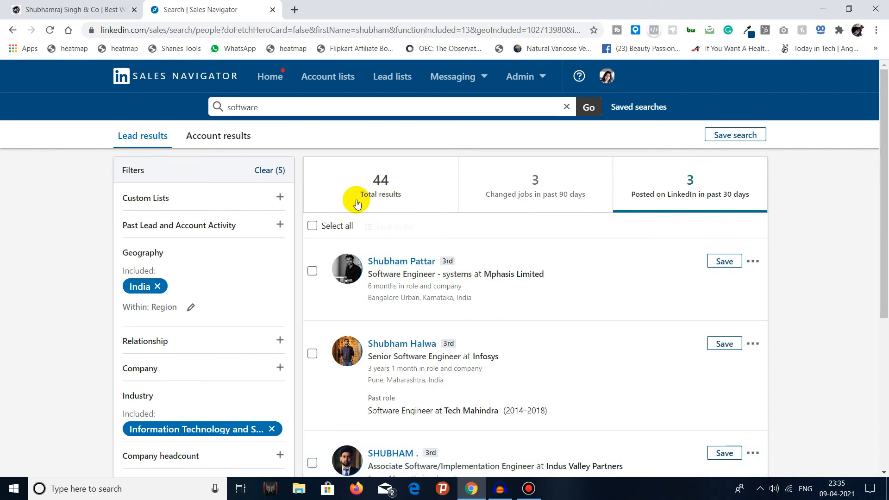
left_click(749, 135)
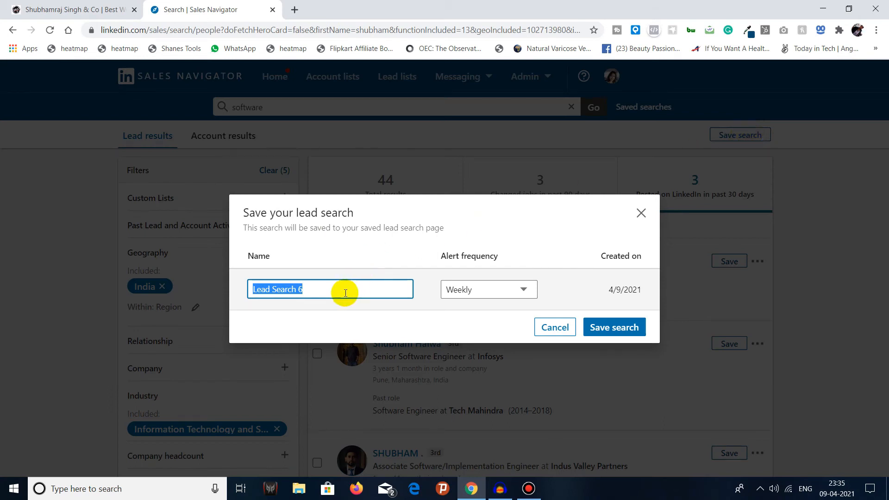
left_click(472, 288)
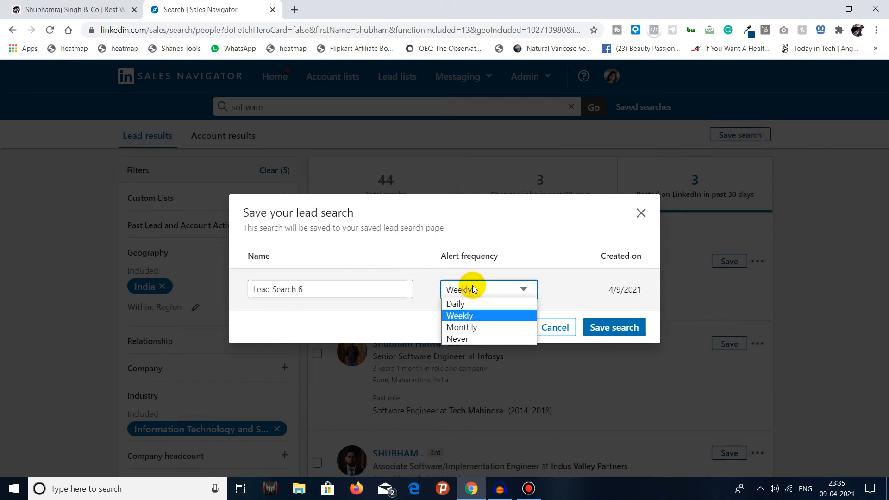
left_click(473, 288)
double_click(442, 254)
left_click_drag(479, 253, 505, 252)
left_click(505, 253)
left_click(496, 290)
left_click(494, 288)
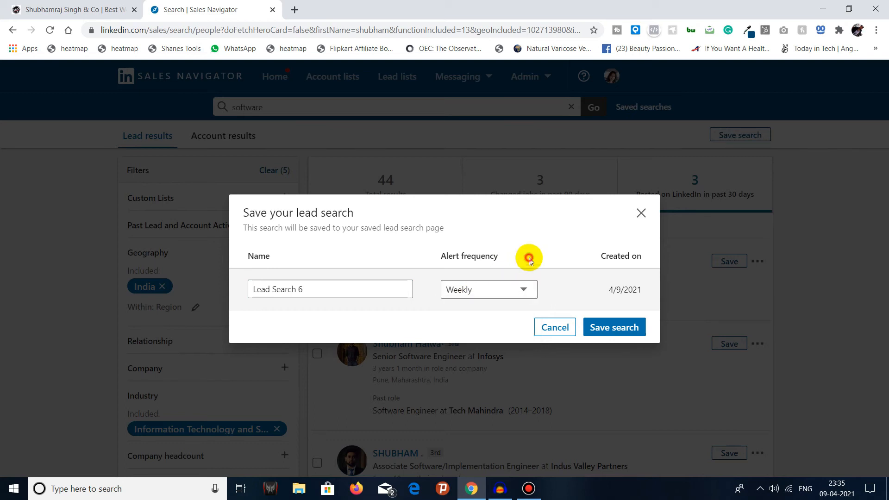
left_click(564, 332)
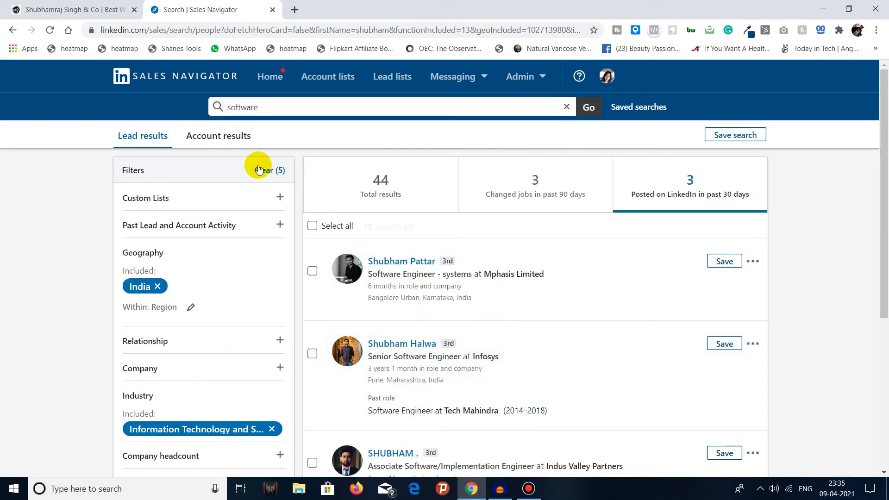
Step: Switch from the lead results to the account results and look over the companies and filters
left_click(221, 146)
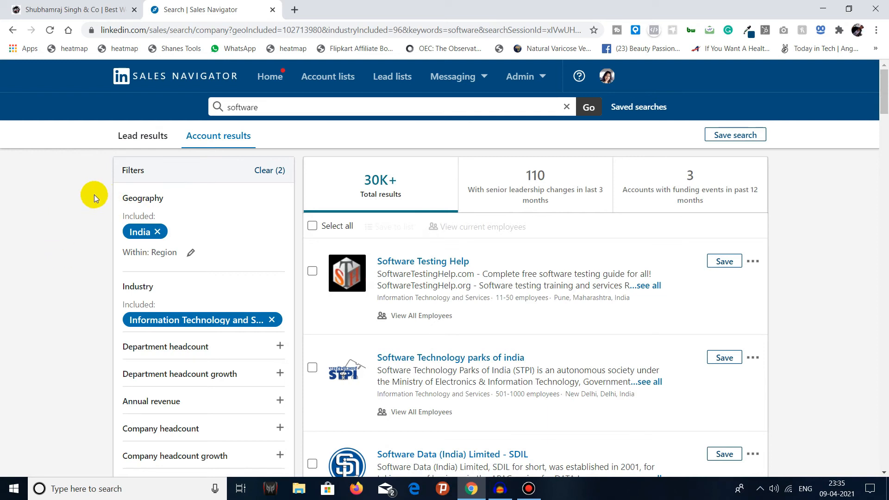
scroll(198, 227, "down", 2)
scroll(194, 232, "up", 2)
scroll(207, 213, "down", 2)
scroll(208, 215, "up", 2)
mouse_move(149, 231)
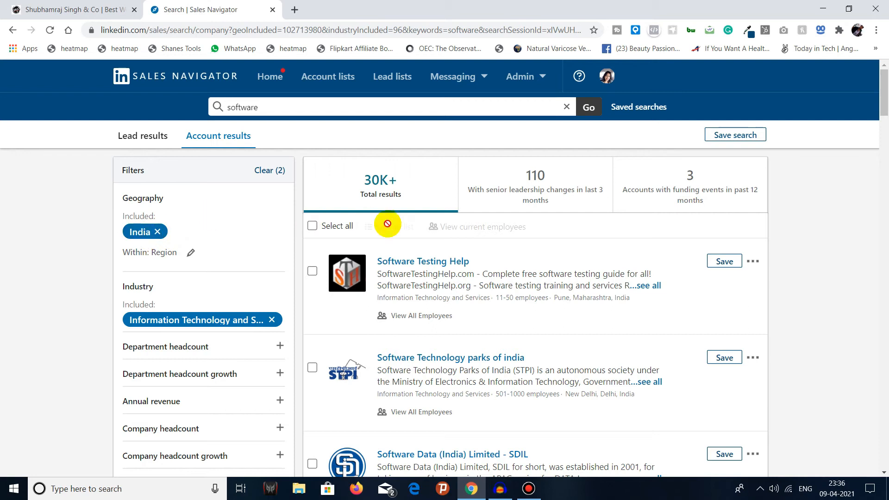
Step: Look at the options of the Department headcount filter and collapse it without adding anything
scroll(194, 252, "down", 3)
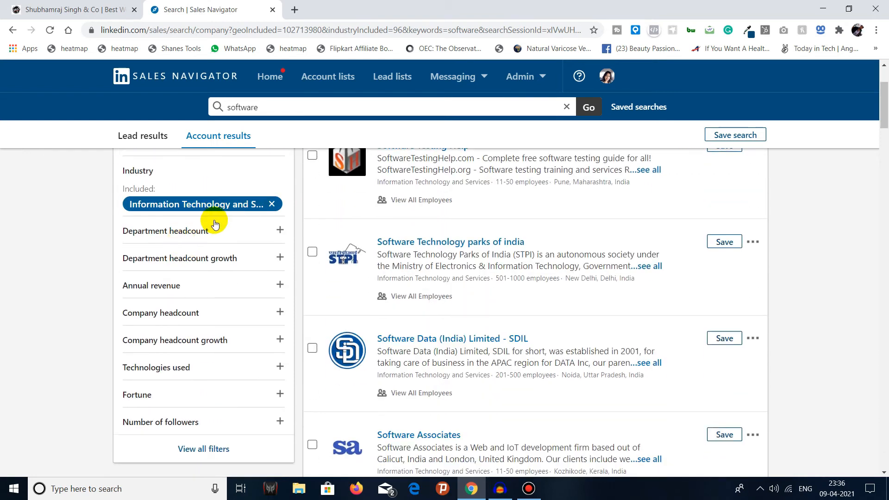
left_click(245, 233)
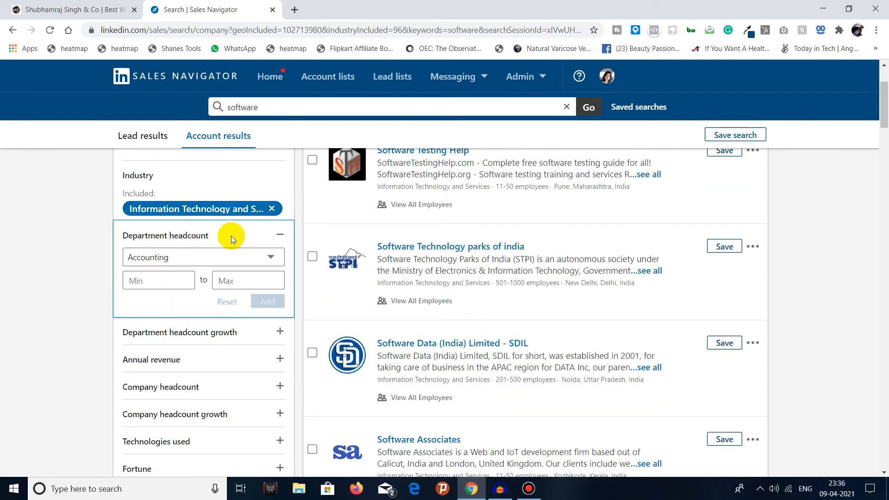
left_click(281, 236)
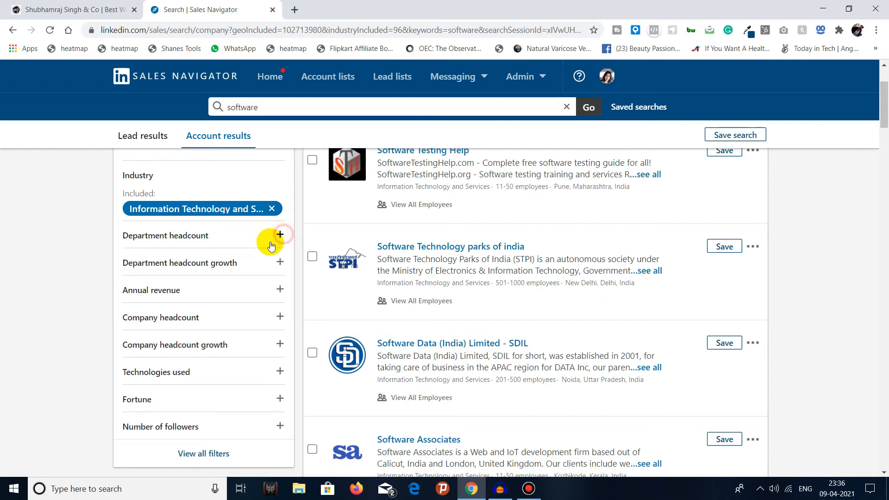
Step: Add a Department headcount growth filter for Information Technology with the full range from -100% to >100%
left_click(262, 267)
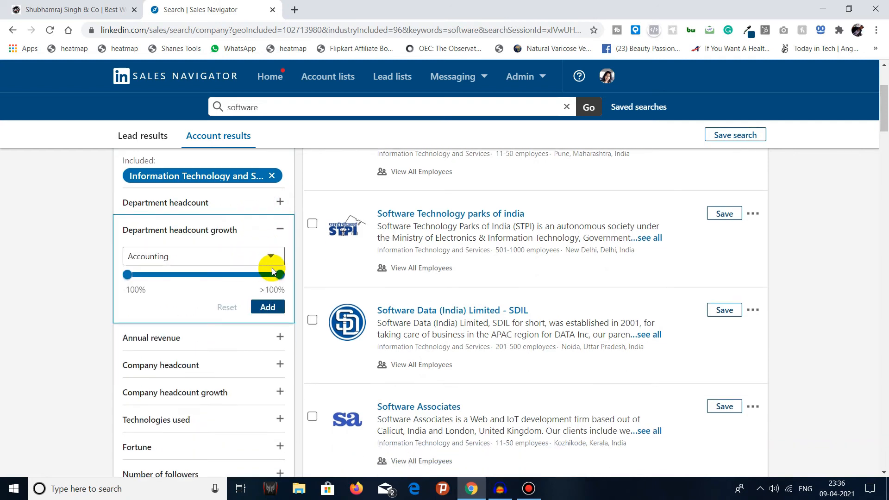
left_click(272, 254)
scroll(246, 191, "down", 3)
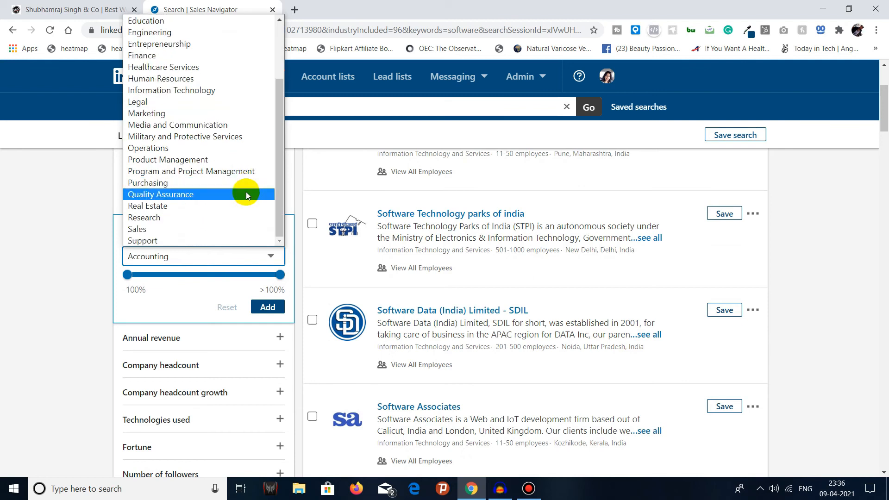
left_click_drag(282, 163, 281, 84)
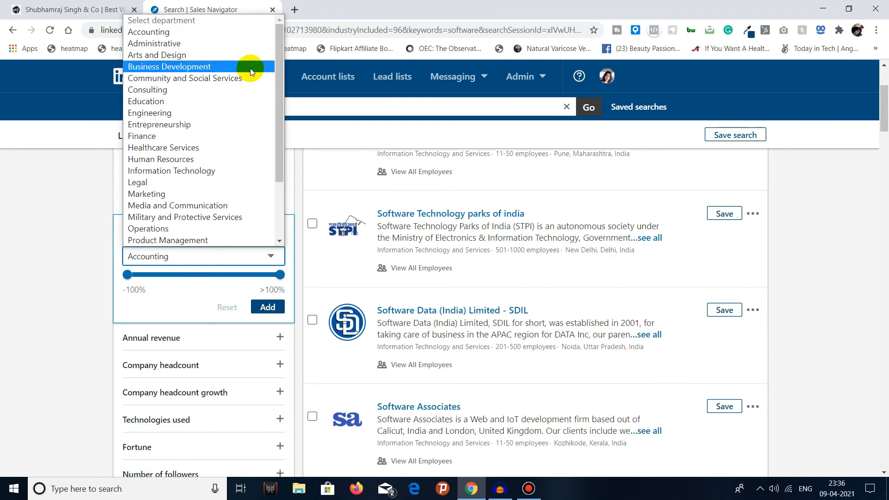
left_click(229, 170)
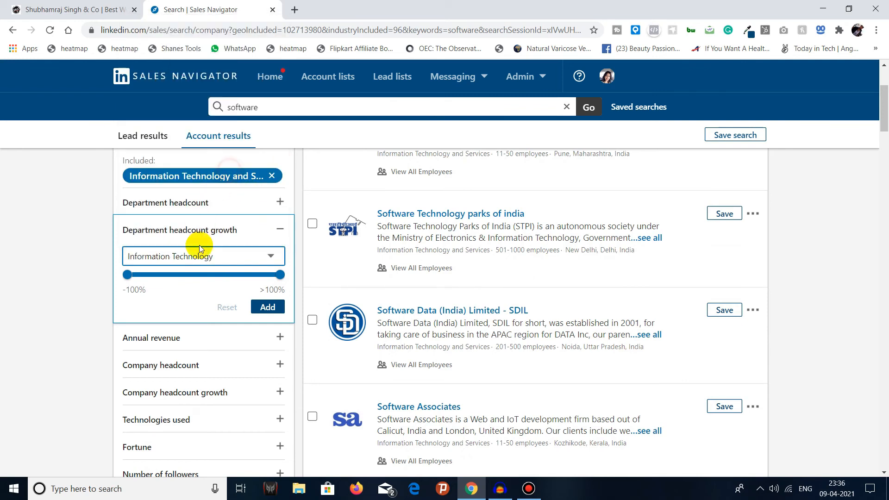
left_click(265, 308)
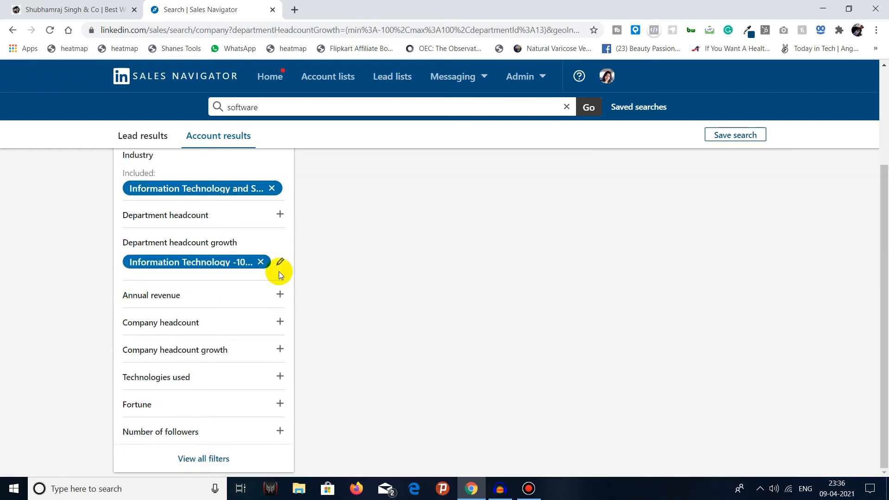
Step: Open the Annual revenue filter and set its currency to INR
scroll(518, 276, "down", 4)
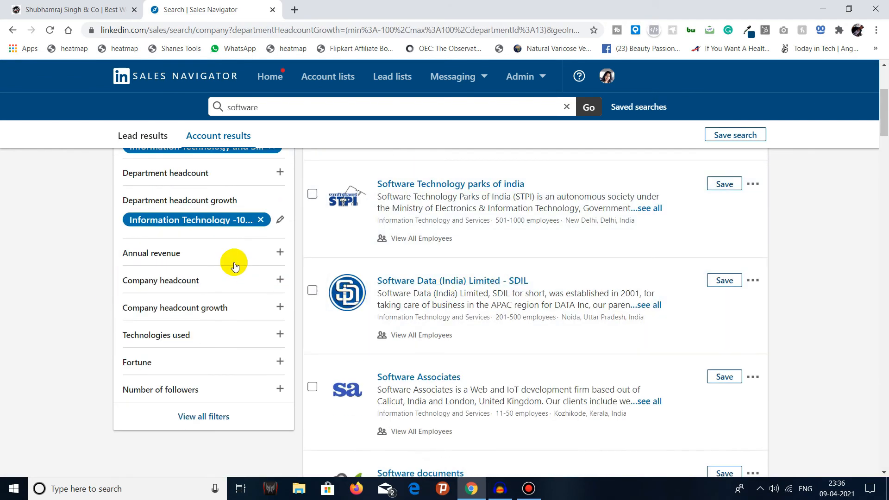
left_click(229, 257)
left_click(215, 259)
scroll(224, 201, "down", 3)
scroll(223, 212, "up", 1)
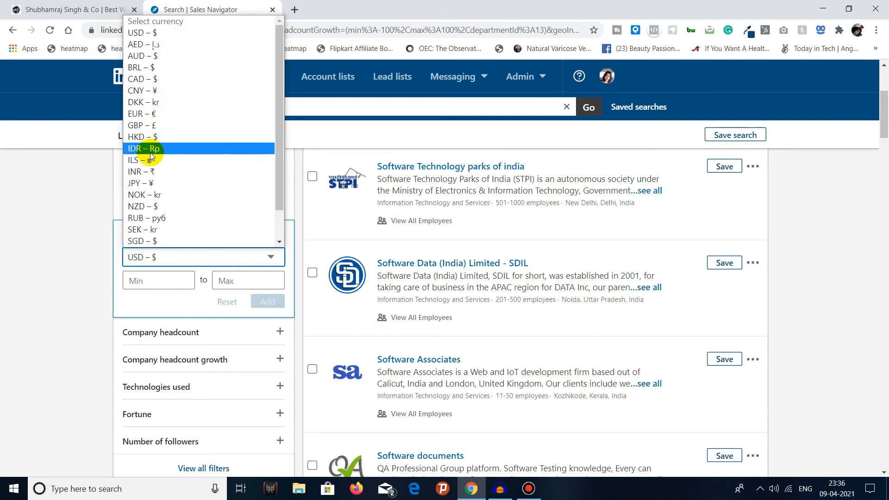
left_click_drag(282, 96, 278, 127)
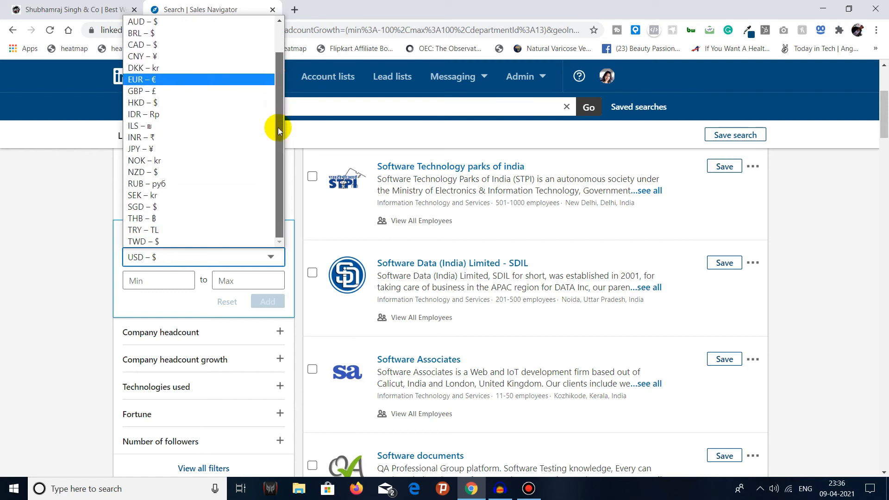
left_click(207, 137)
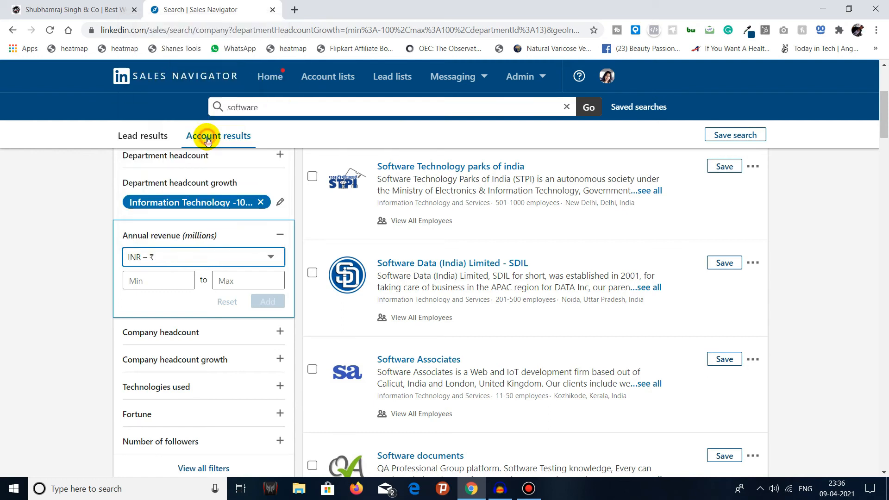
left_click(79, 268)
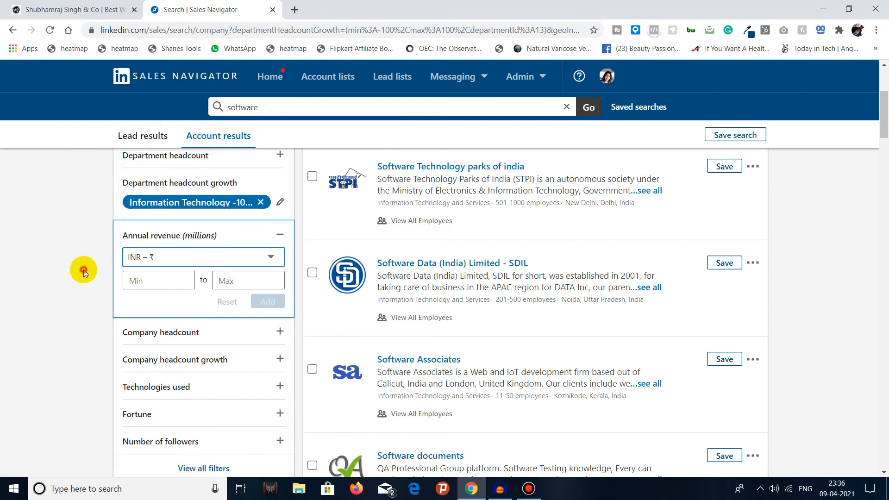
left_click(185, 231)
left_click(176, 278)
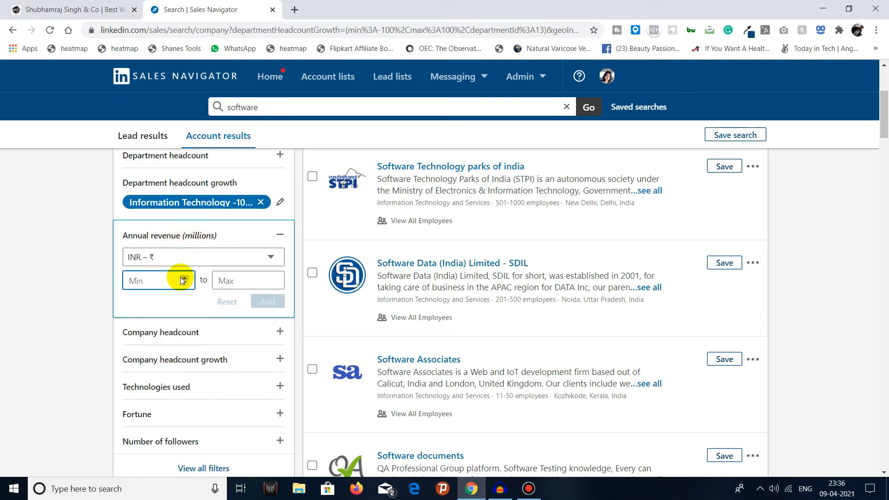
type("0")
key("BackSpace")
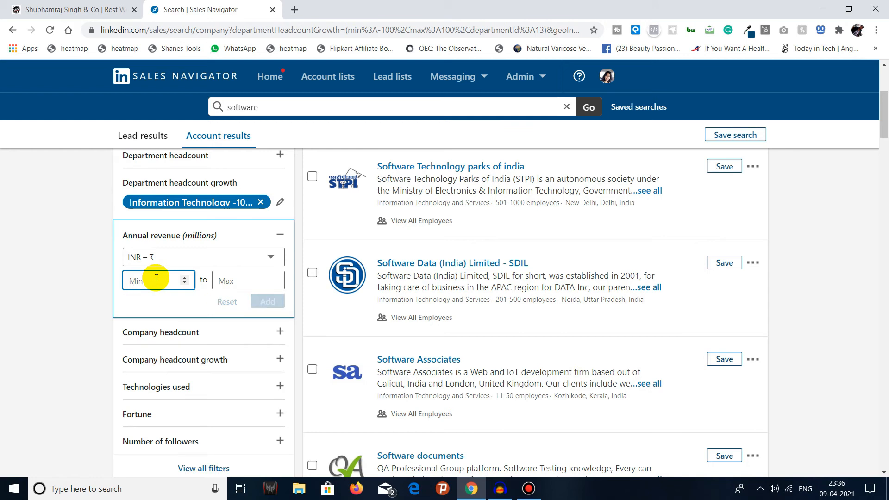
type("50000")
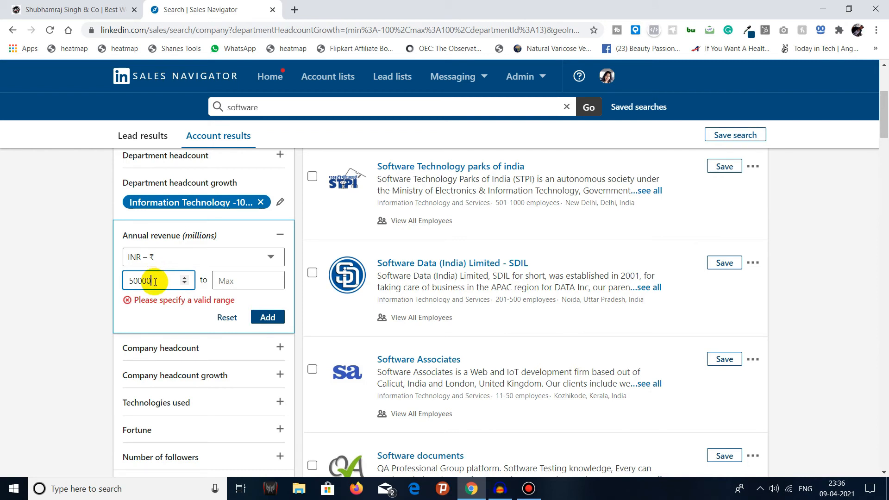
left_click_drag(155, 281, 139, 281)
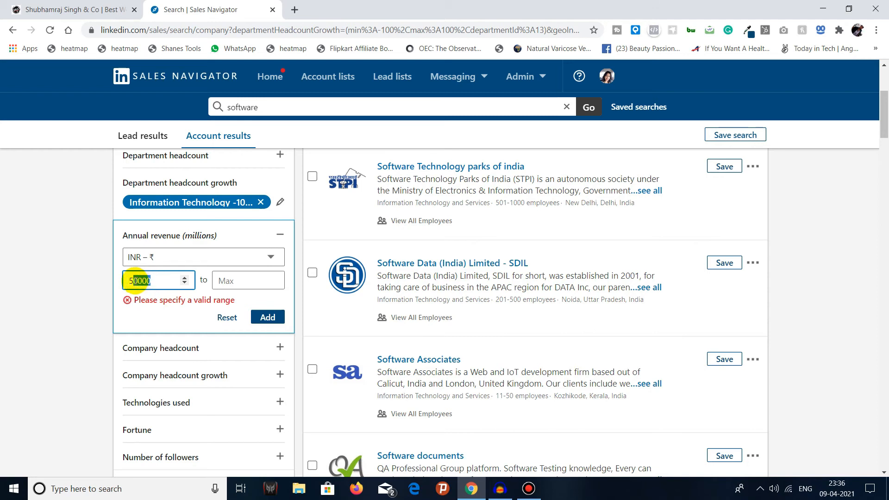
left_click(153, 281)
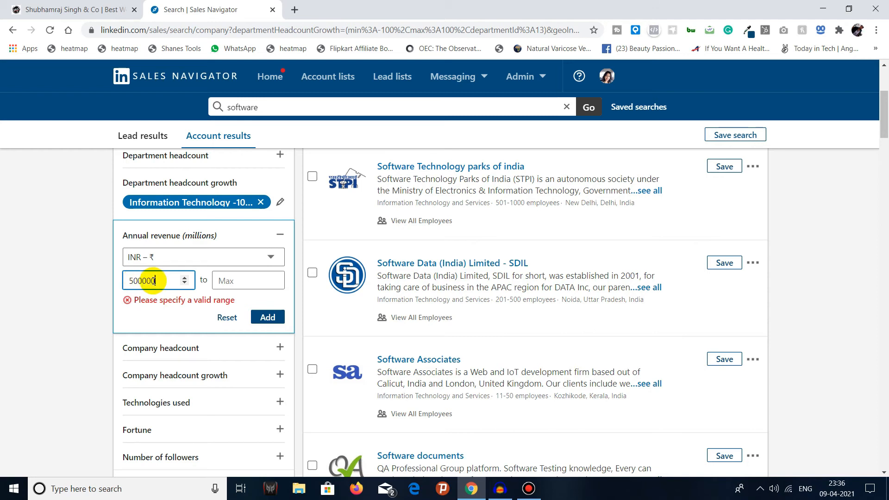
type("00")
left_click(220, 281)
type("1")
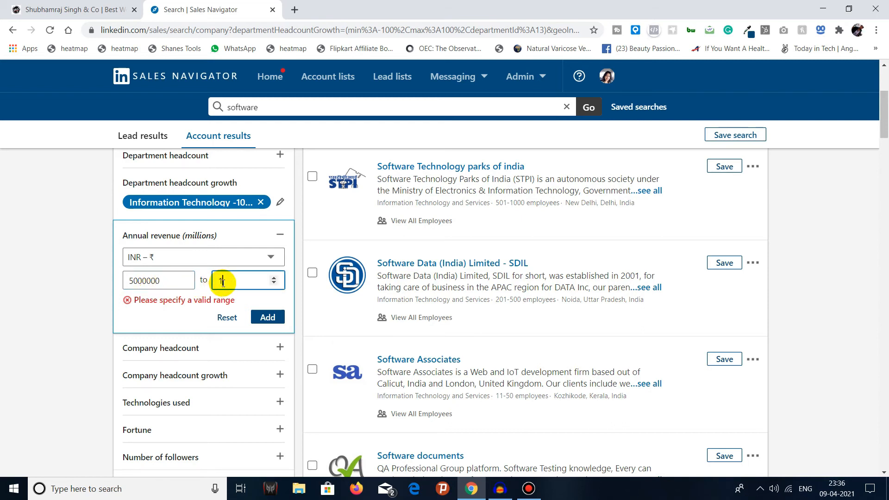
type("0000000000")
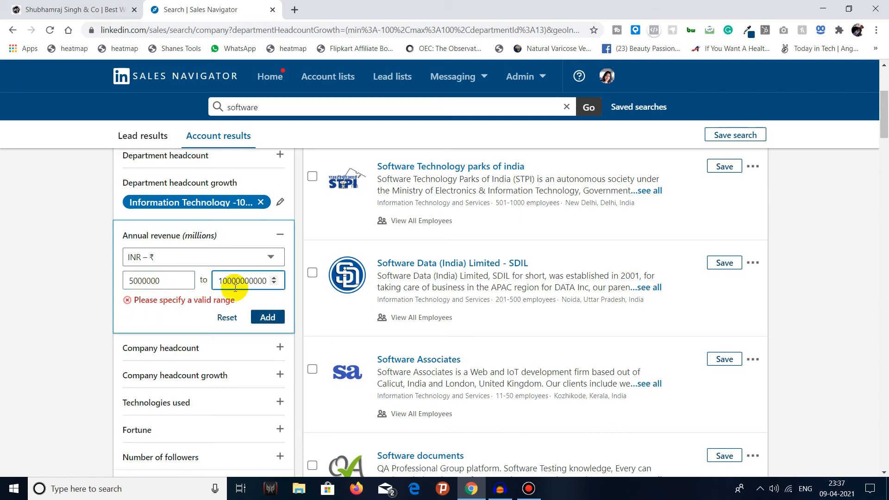
left_click(267, 316)
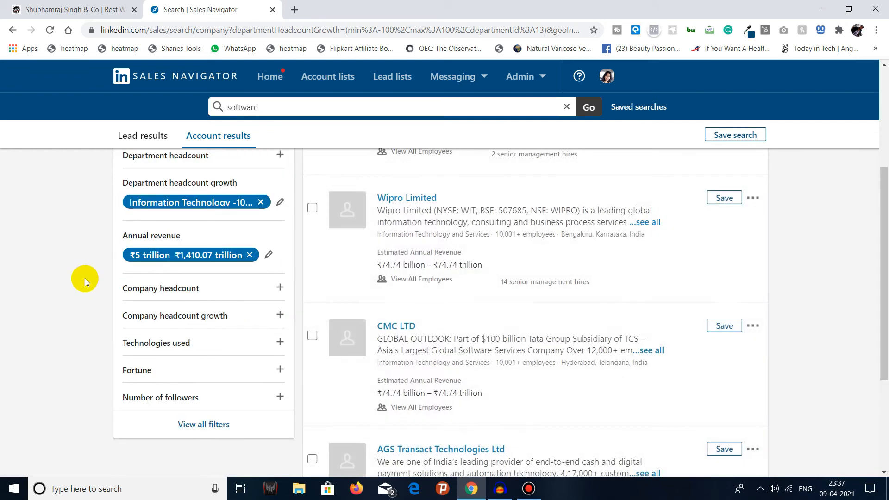
Step: Reopen the Annual revenue filter and reapply it with the same range
left_click(268, 256)
left_click(175, 272)
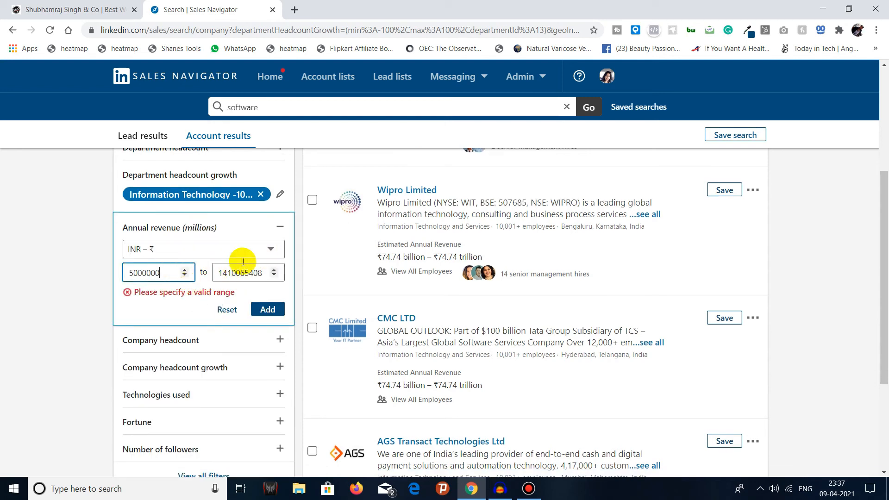
left_click(273, 309)
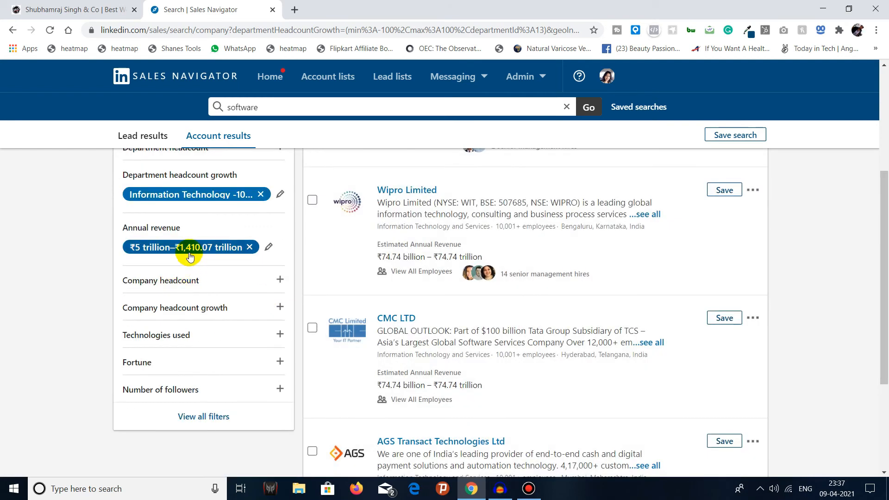
Step: Set the Annual revenue range to 1 to 1000 million INR, apply it, and look through the matching accounts
left_click(270, 249)
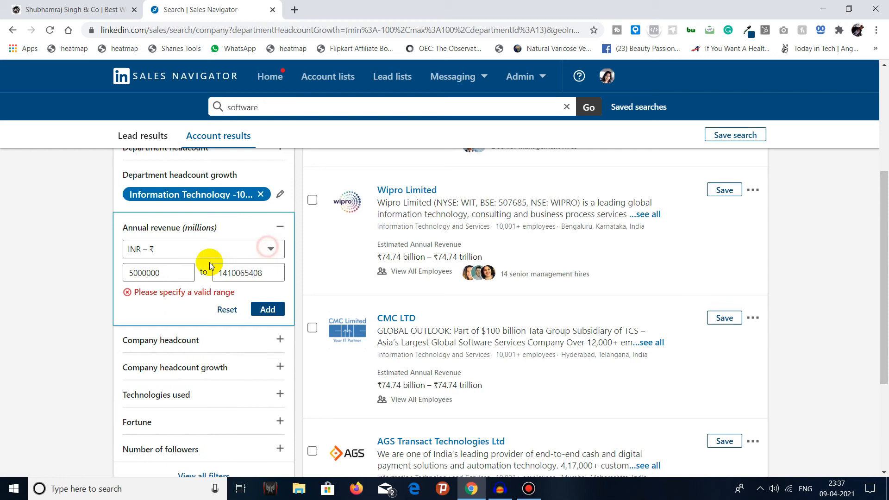
left_click(173, 272)
double_click(172, 270)
type("1")
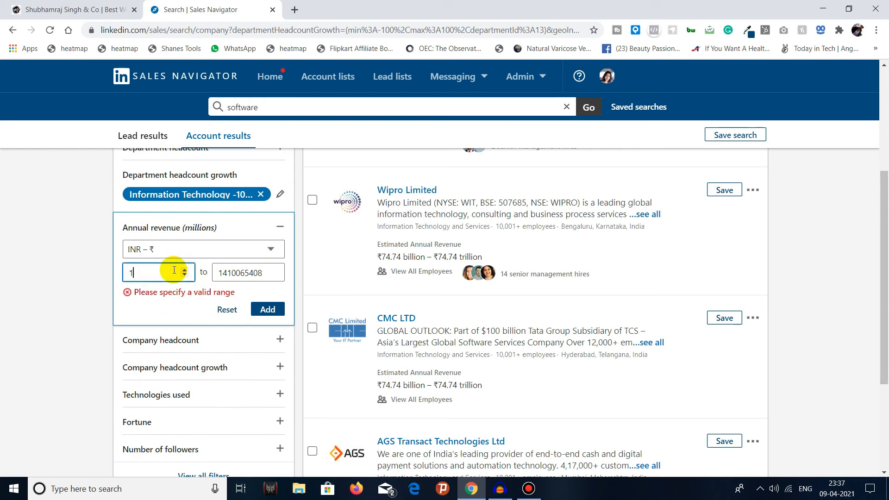
left_click(263, 274)
key("BackSpace")
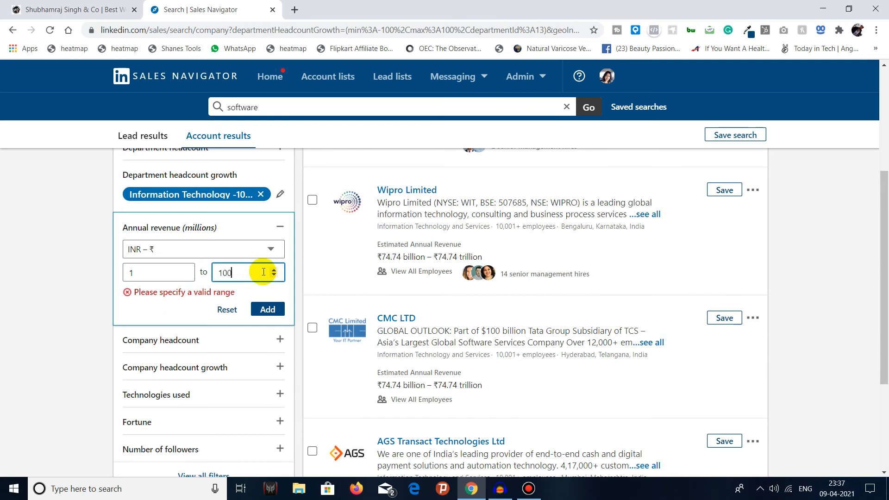
type("0")
left_click(265, 308)
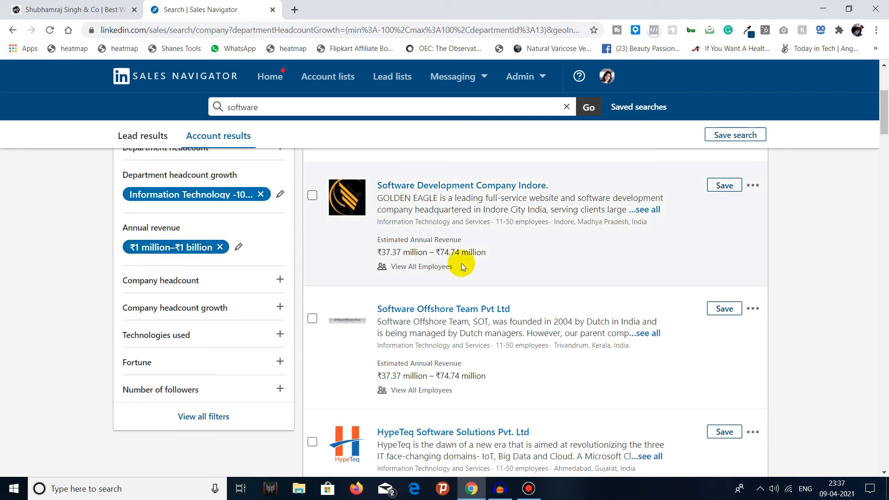
scroll(462, 263, "up", 4)
scroll(451, 263, "down", 1)
scroll(454, 264, "down", 1)
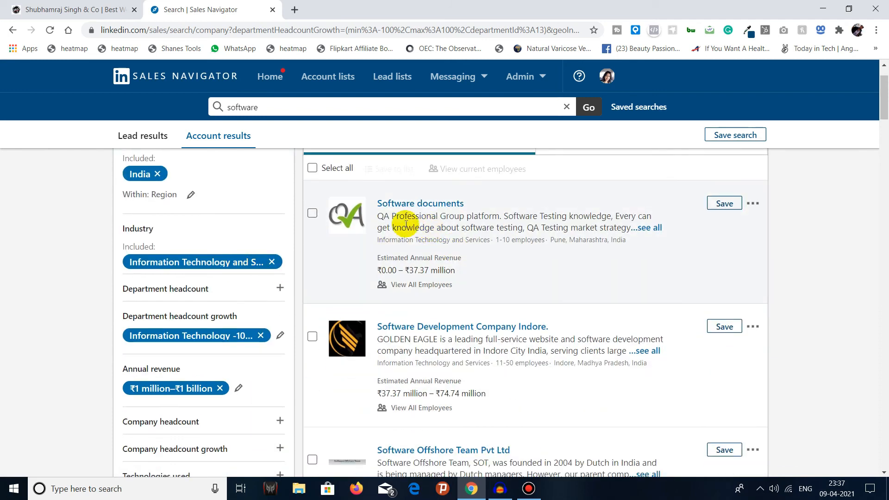
Step: Look through the matching accounts and examine the options of the Company headcount and Company headcount growth filters
scroll(349, 209, "down", 4)
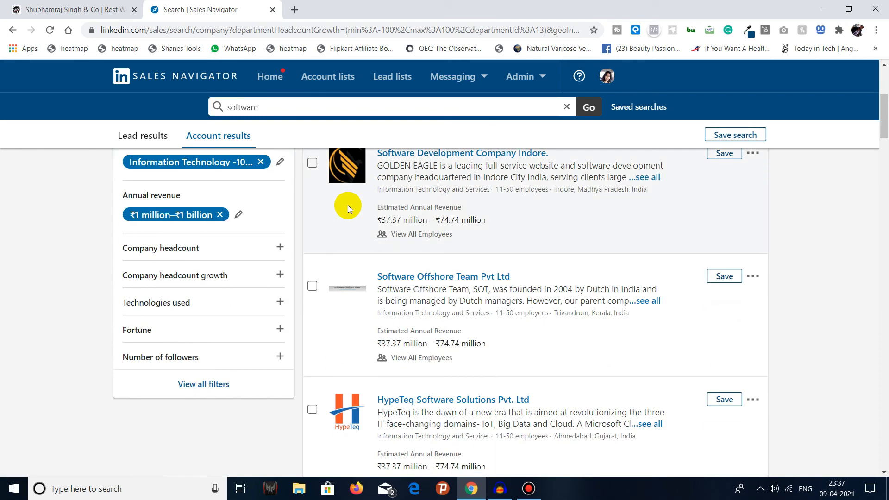
scroll(347, 205, "down", 4)
scroll(345, 207, "up", 8)
scroll(345, 209, "down", 4)
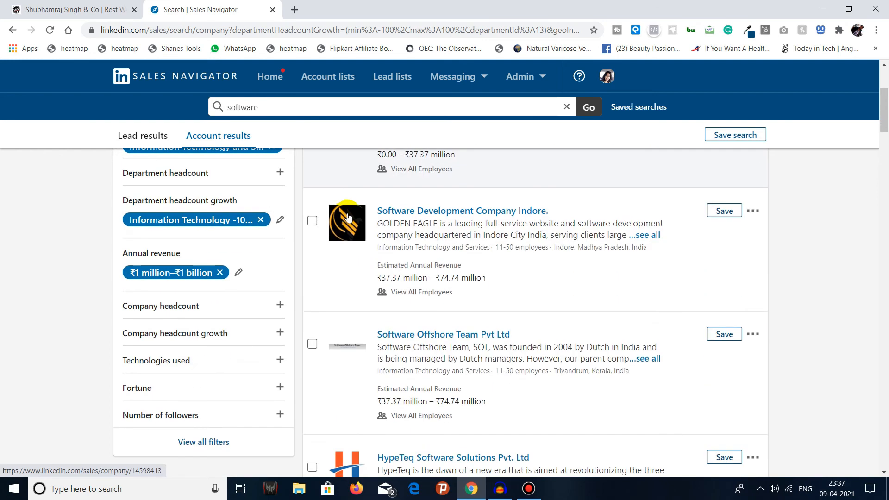
left_click(207, 307)
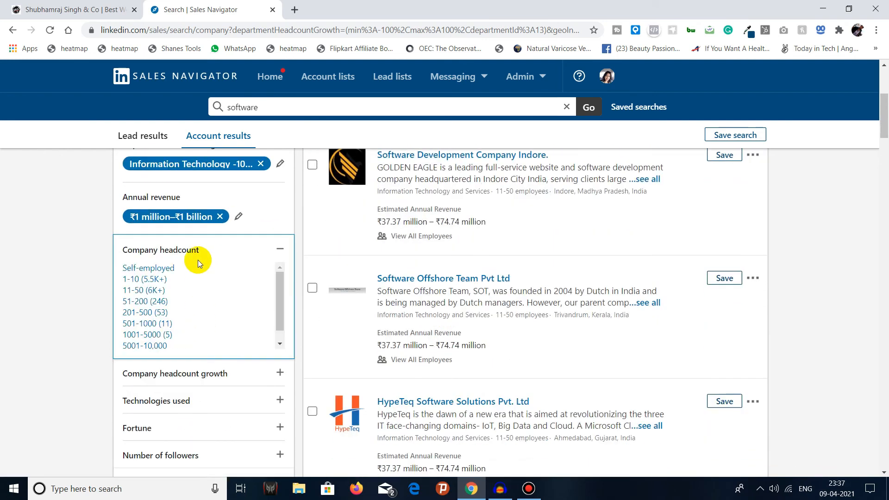
left_click(281, 249)
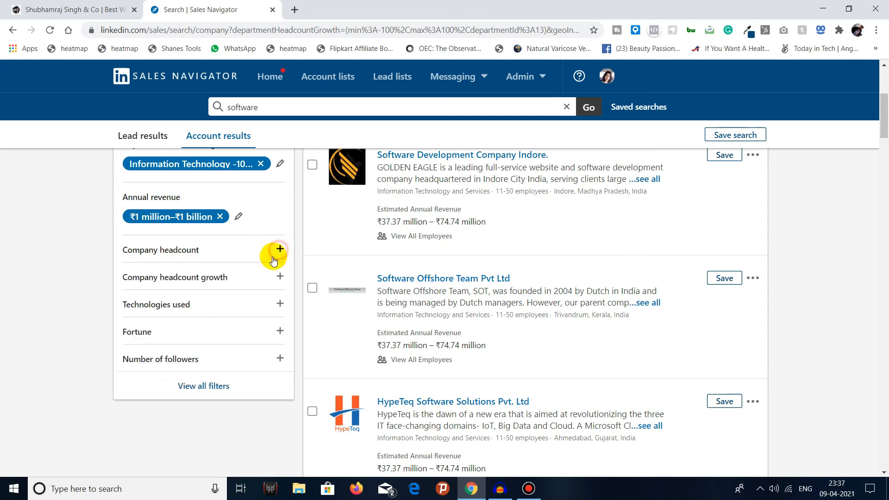
left_click(237, 281)
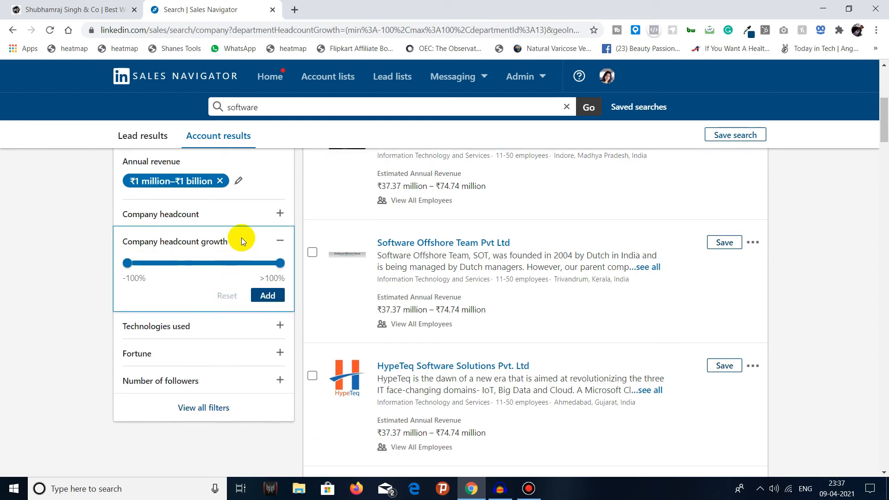
left_click(281, 244)
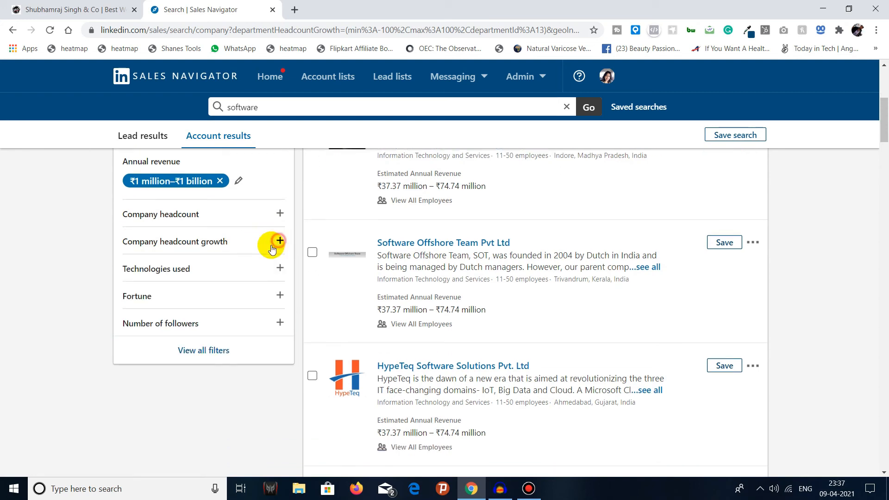
scroll(231, 259, "up", 3)
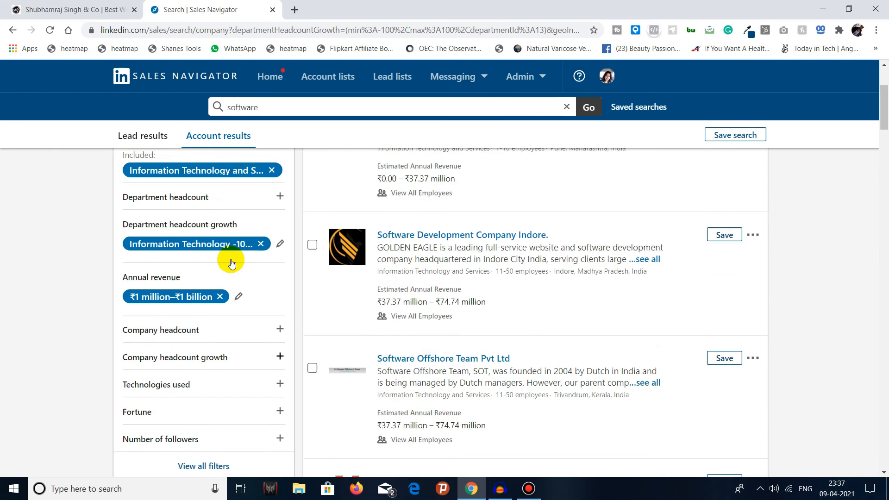
scroll(230, 260, "down", 3)
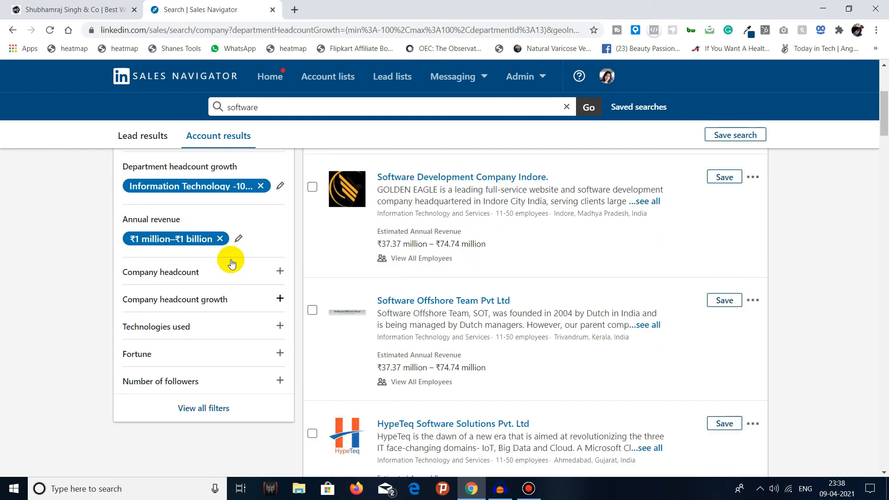
Step: Review the suggested technologies in the Technologies used filter and add jQuery to the account search
left_click(213, 267)
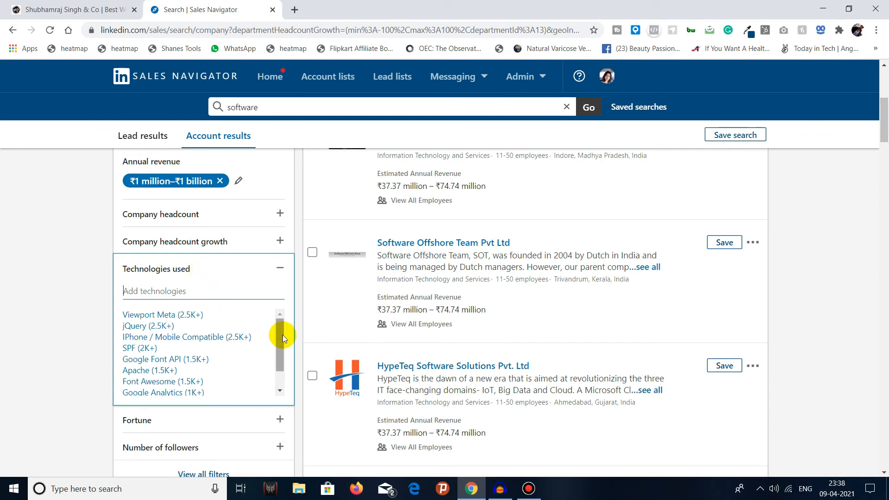
left_click_drag(282, 335, 281, 351)
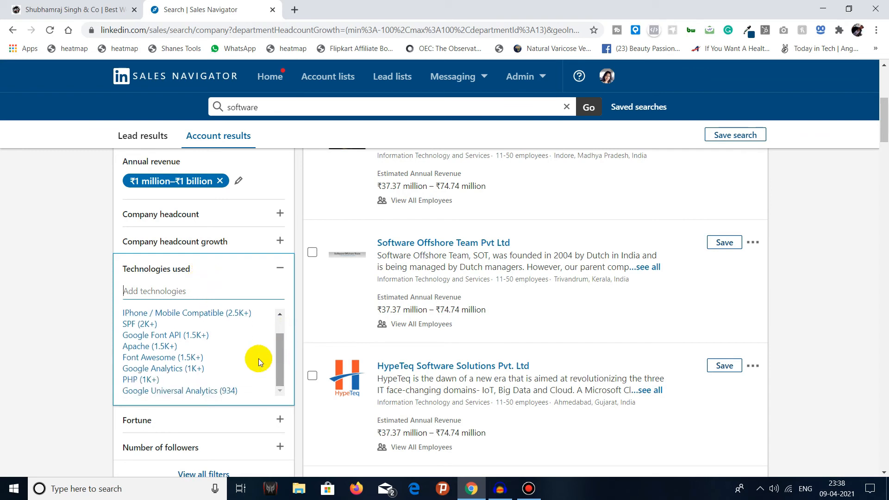
scroll(169, 361, "up", 1)
scroll(168, 360, "up", 1)
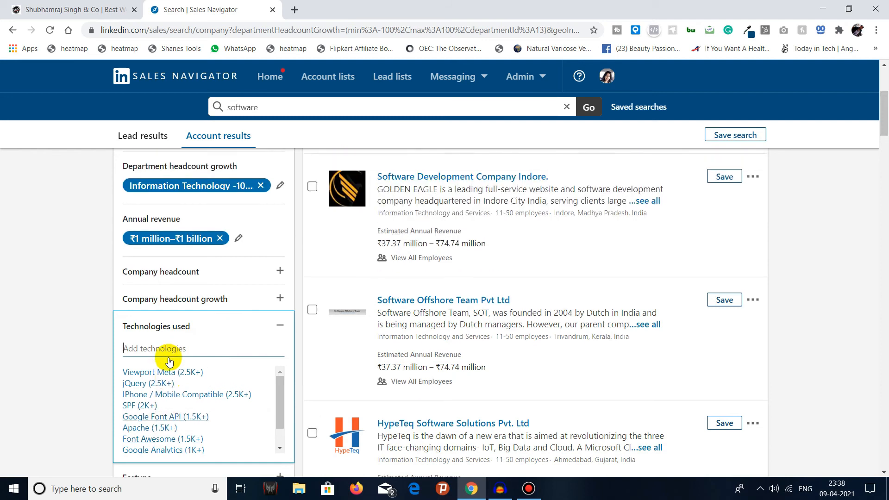
left_click(157, 384)
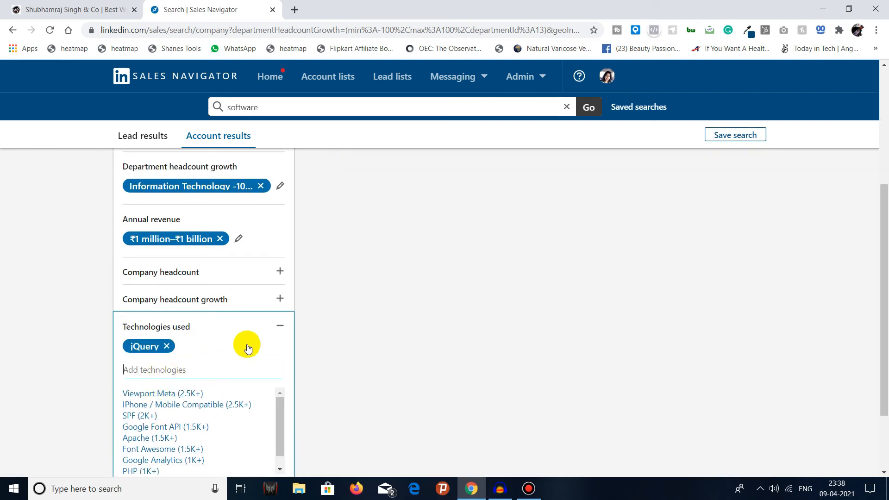
left_click(279, 326)
scroll(240, 347, "down", 2)
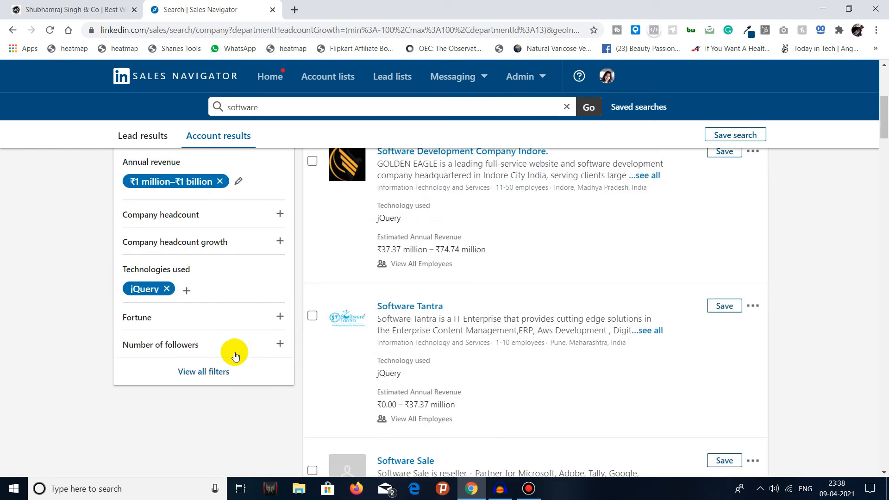
Step: Try the Fortune 50 and Fortune 251–500 options in the Fortune filter and remove both from the search
left_click(200, 321)
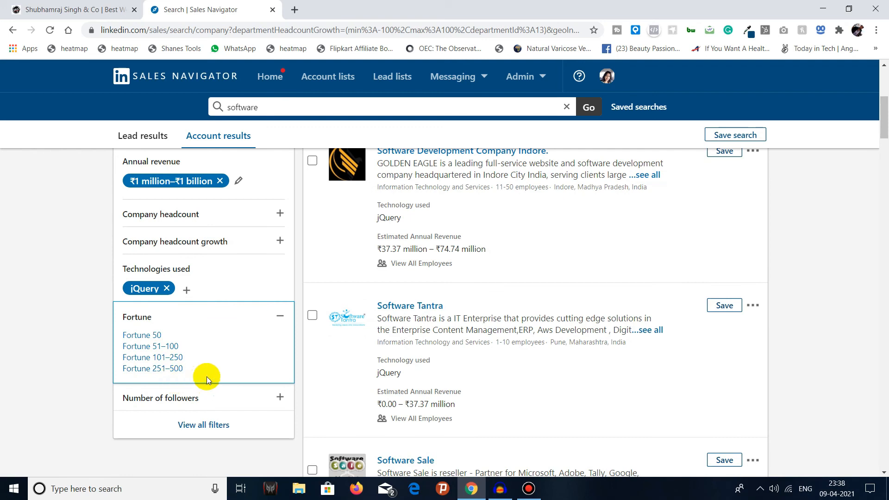
left_click(158, 336)
left_click_drag(881, 299, 879, 361)
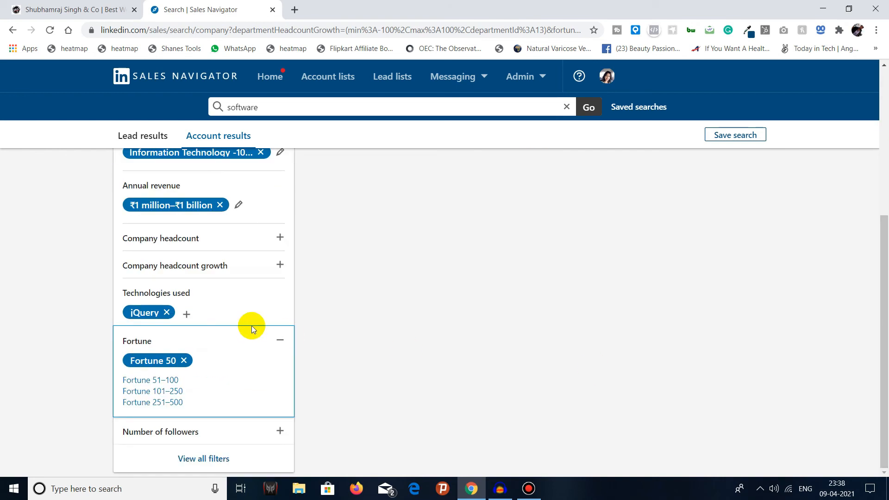
left_click(175, 402)
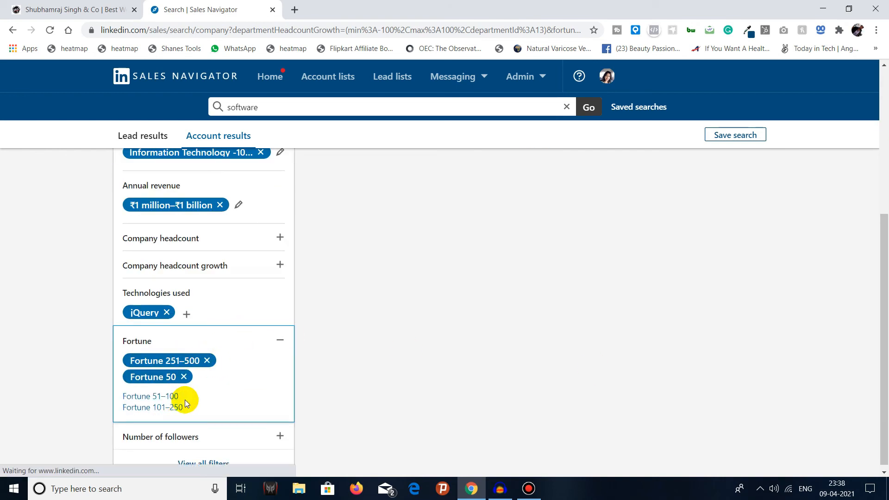
left_click(184, 377)
left_click_drag(883, 351, 879, 417)
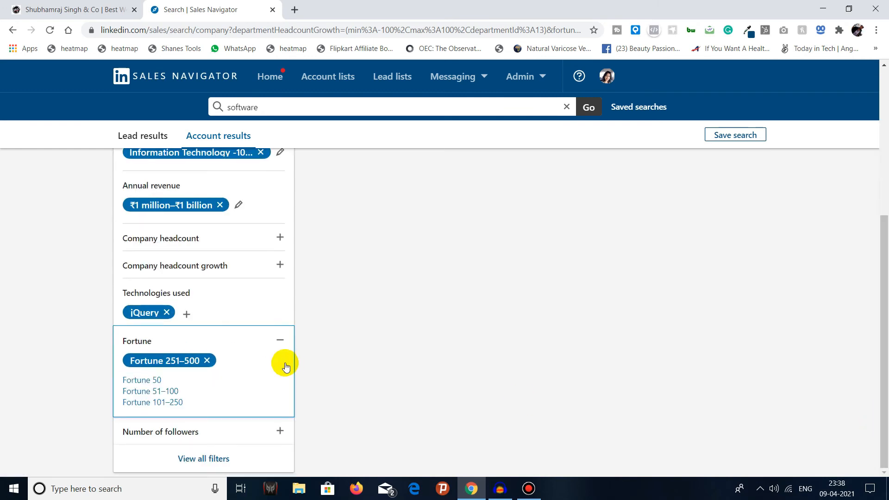
left_click(212, 360)
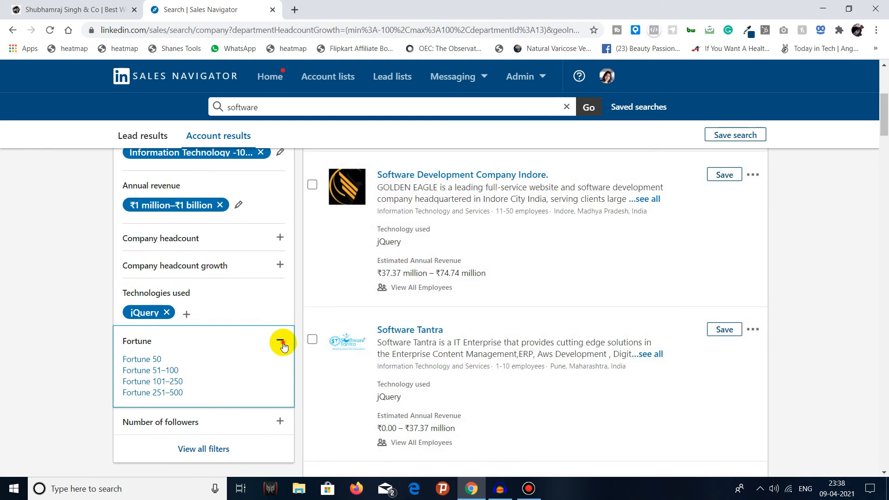
left_click(282, 348)
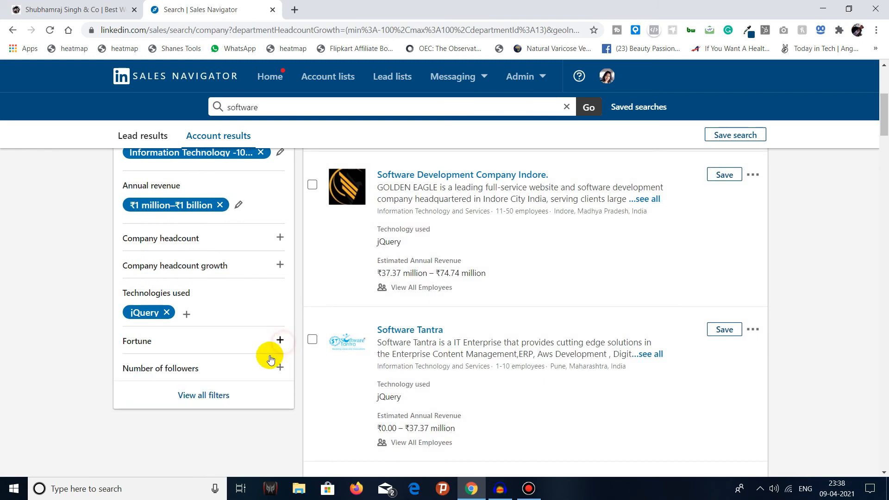
Step: Limit the Number of followers filter to 5001+ and look through the matching accounts
left_click(264, 368)
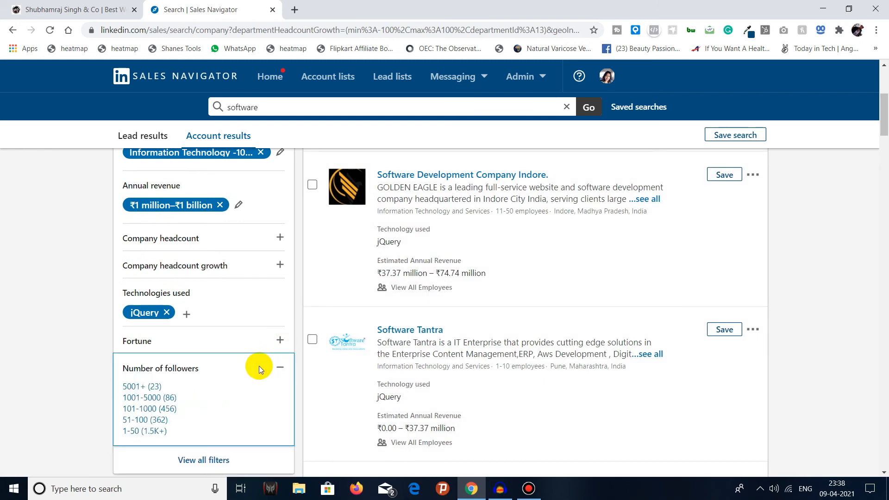
left_click(141, 387)
scroll(884, 351, "up", 1)
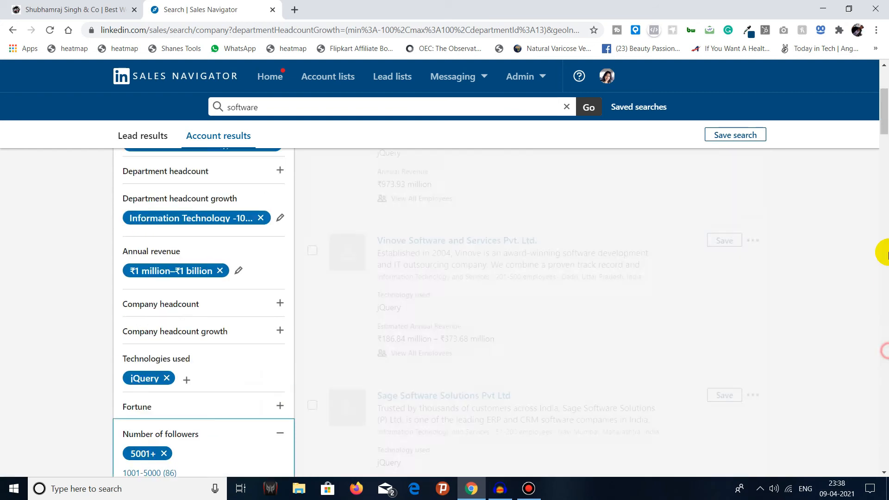
left_click(884, 128)
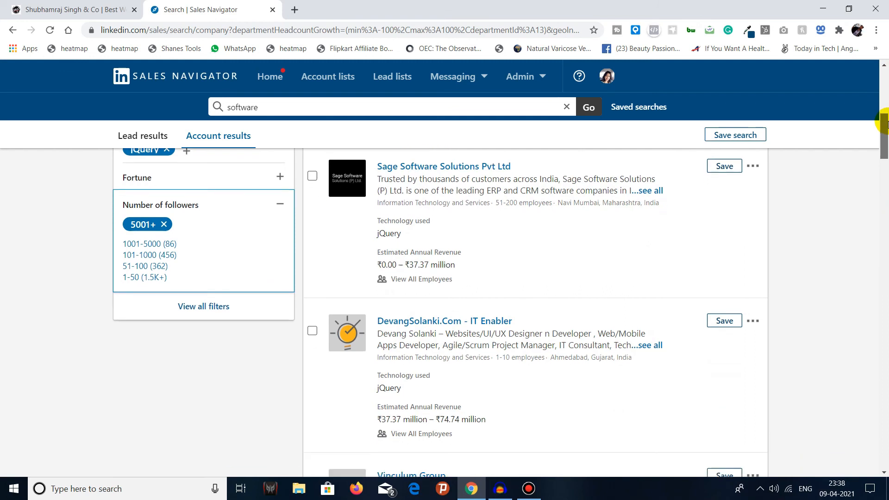
mouse_move(882, 124)
left_mouse_down()
mouse_move(885, 147)
mouse_move(885, 123)
left_mouse_up()
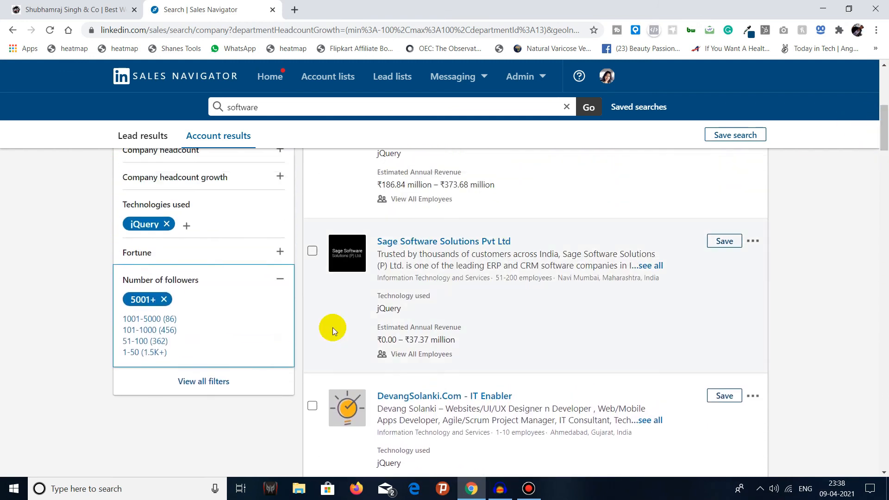
Step: Open the full set of account filters and examine its groups, including the Job opportunities and Relationship options
left_click(222, 381)
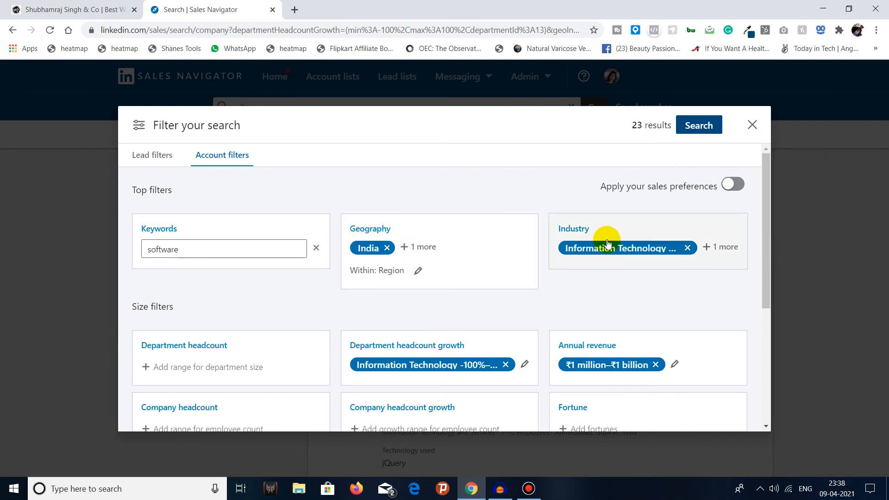
scroll(240, 345, "down", 1)
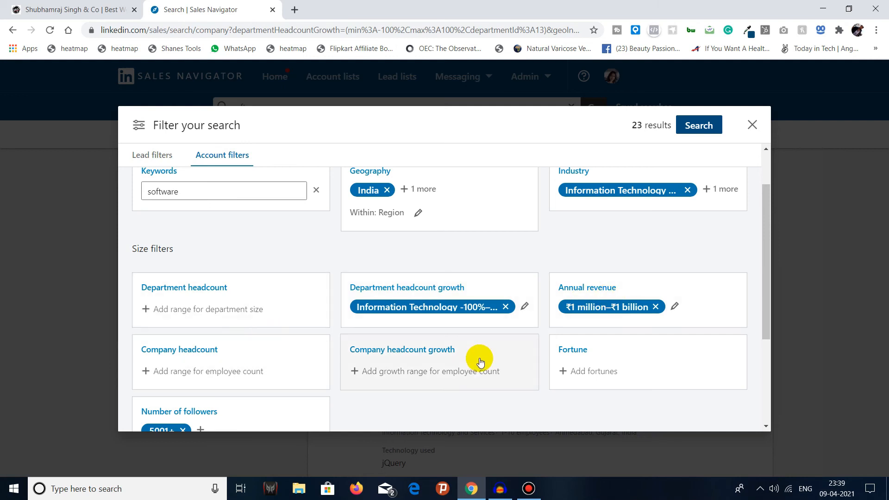
scroll(608, 358, "down", 3)
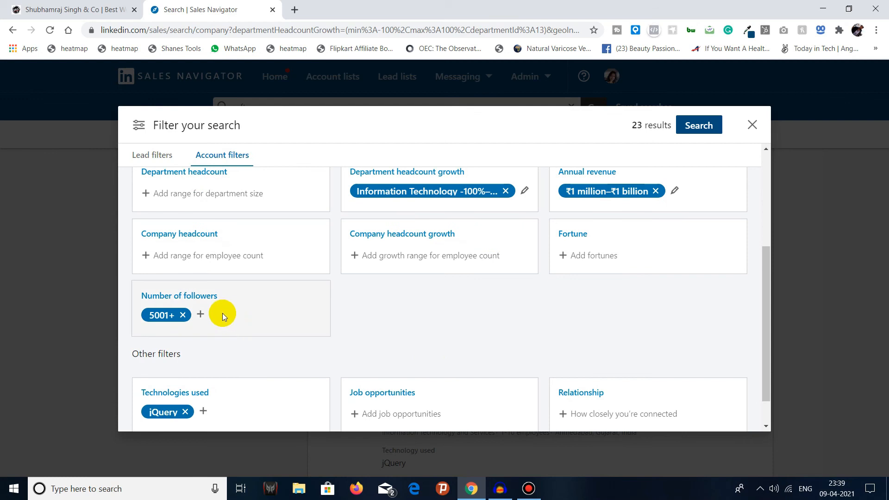
scroll(234, 318, "down", 1)
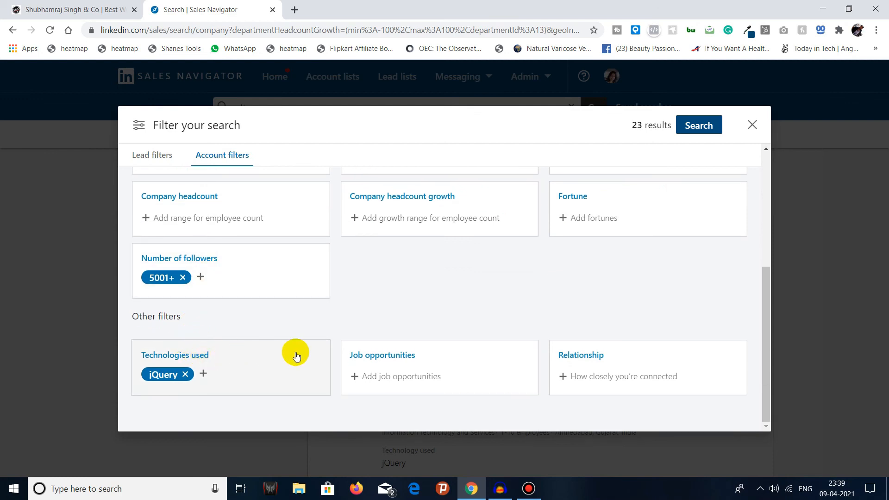
left_click(420, 377)
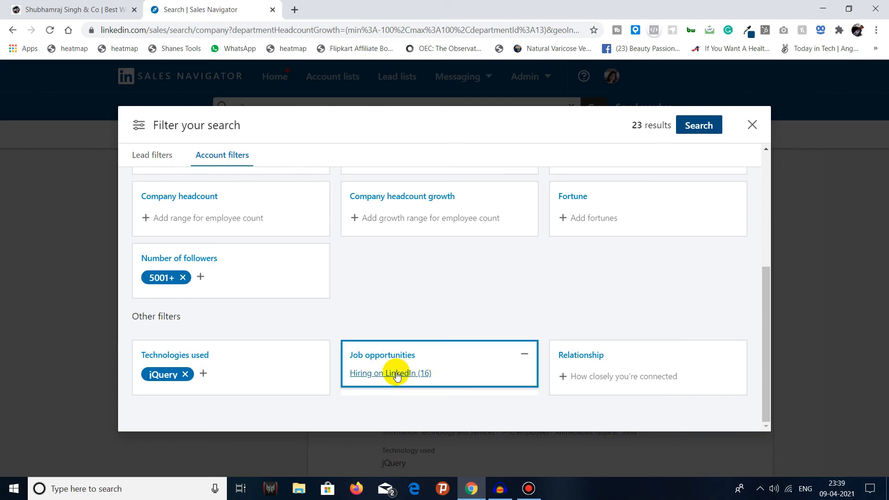
left_click(506, 328)
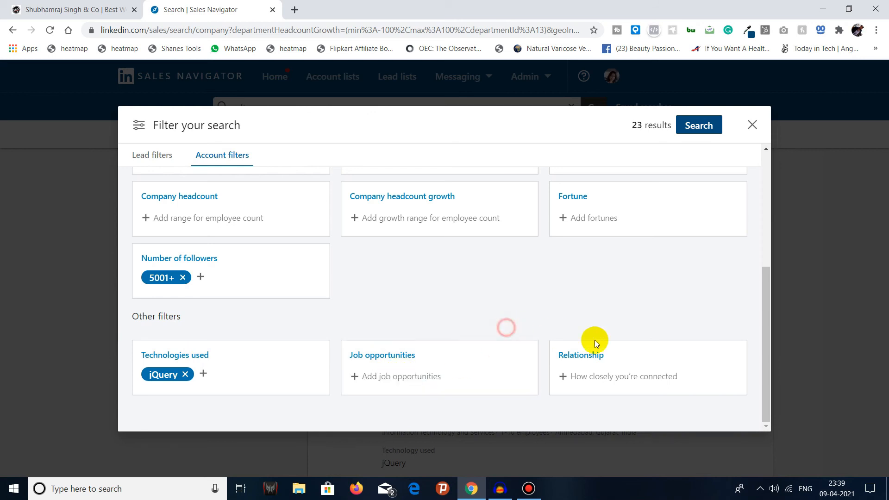
left_click(618, 372)
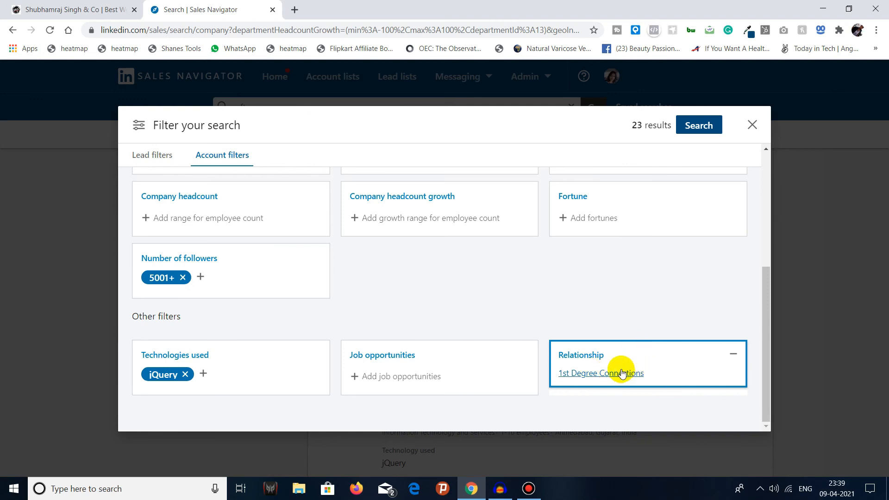
left_click(653, 294)
left_click_drag(765, 335, 769, 198)
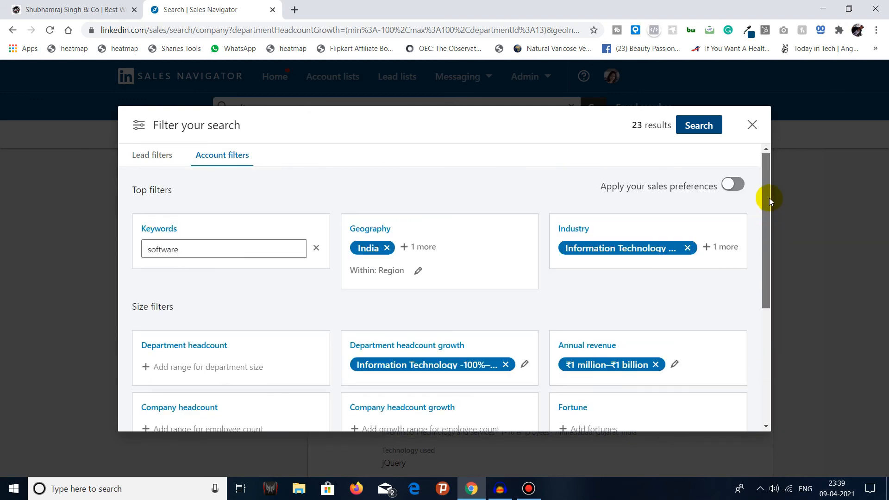
Step: Keep the current account filters instead of discarding them and run the search to return to the account results
left_click(751, 125)
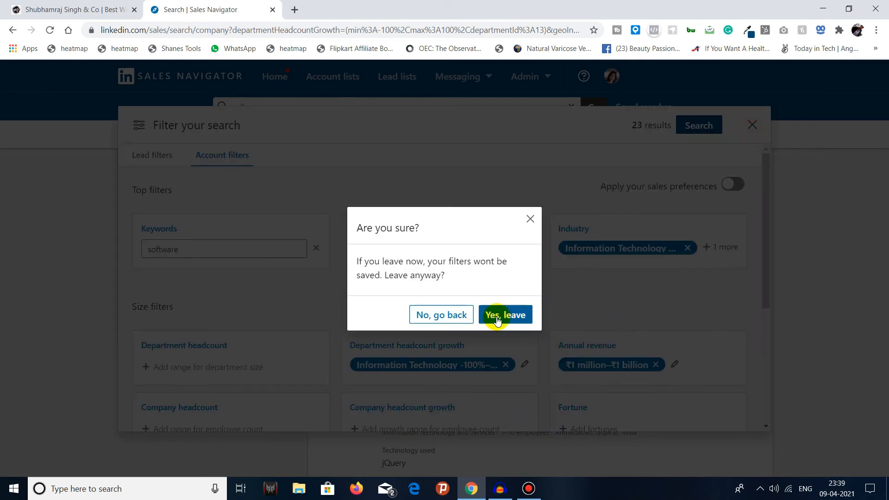
left_click(458, 323)
left_click(700, 127)
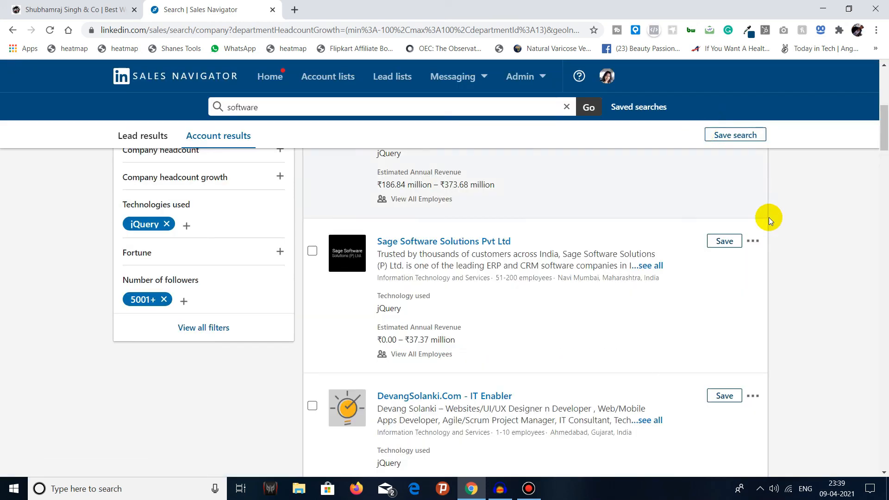
Step: Review the name and alert frequency options for saving the account search, and close them without saving
left_click_drag(884, 137, 885, 74)
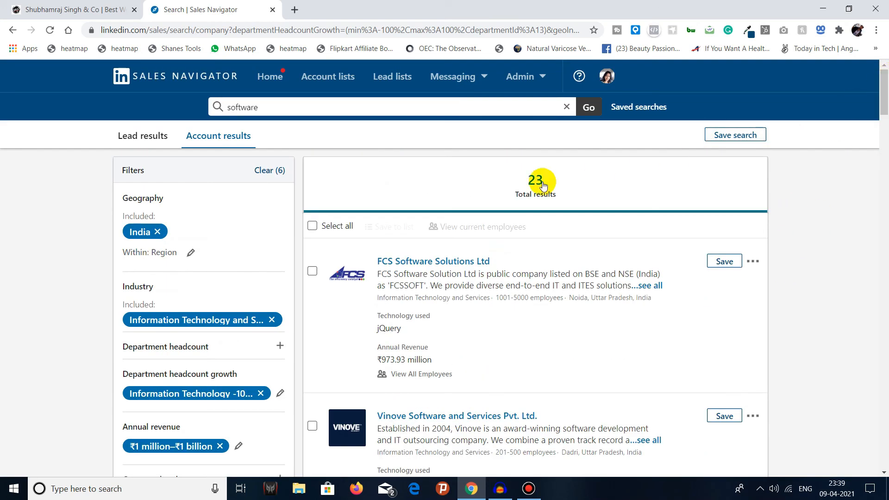
left_click(749, 135)
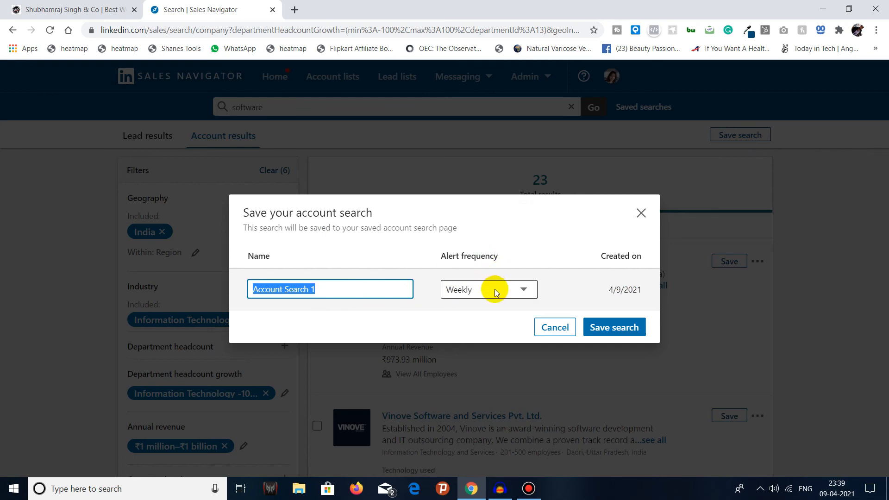
left_click(549, 327)
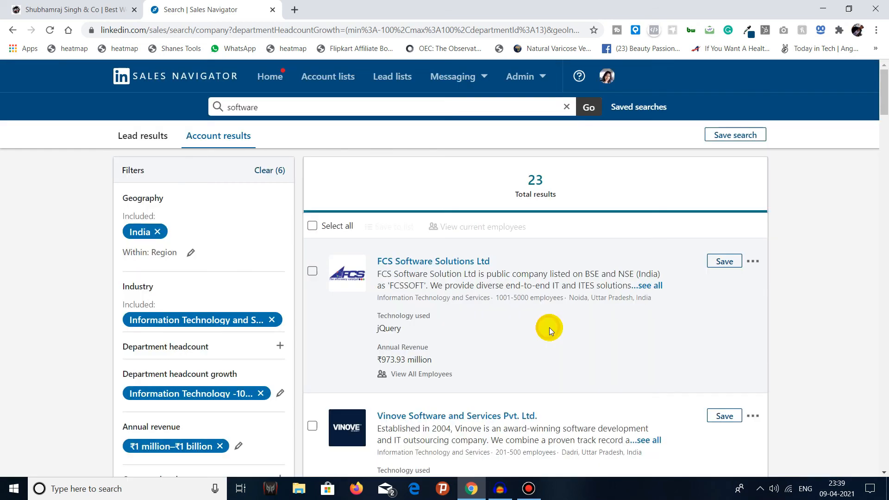
Step: Select all accounts on the results page and check the option for saving them to a list
left_click(313, 226)
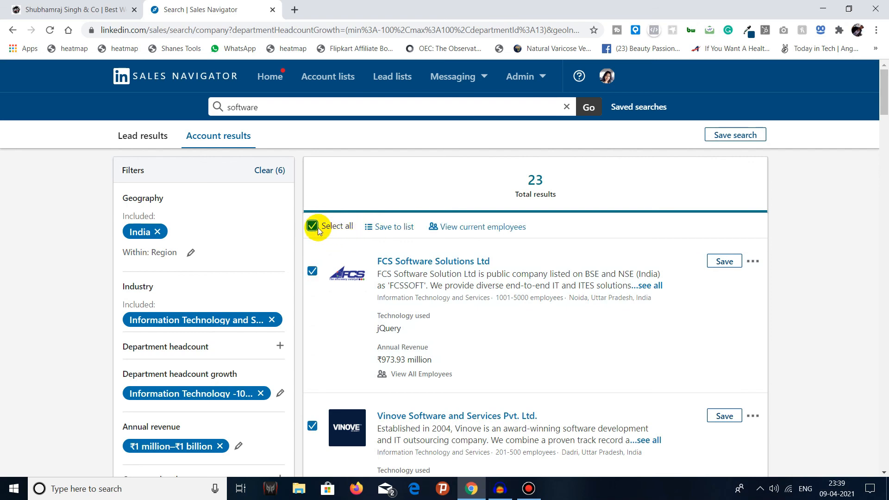
left_click(383, 227)
left_click(383, 228)
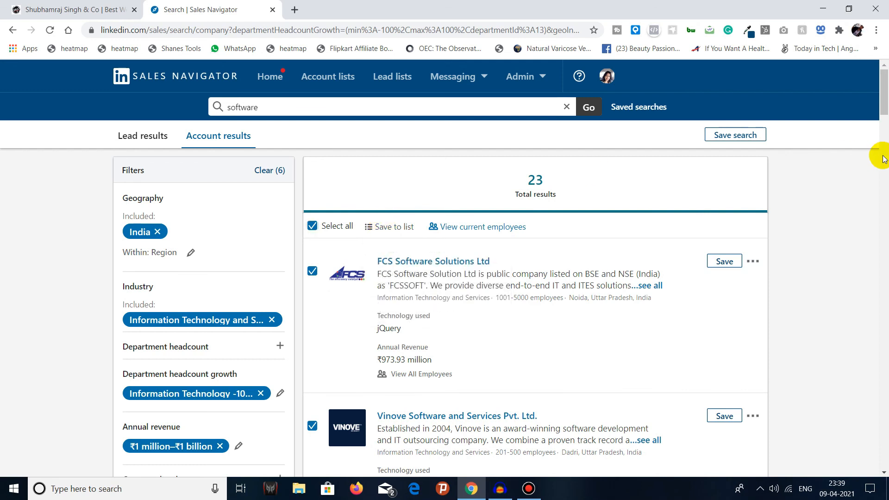
Step: Look through the selected accounts to the end of the results page and return to the Save to list option
left_click_drag(883, 89, 886, 458)
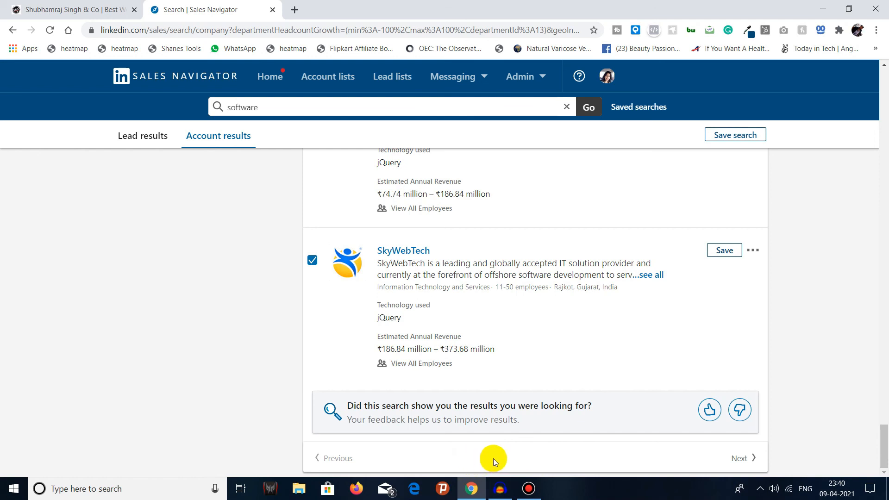
left_click_drag(883, 445, 883, 84)
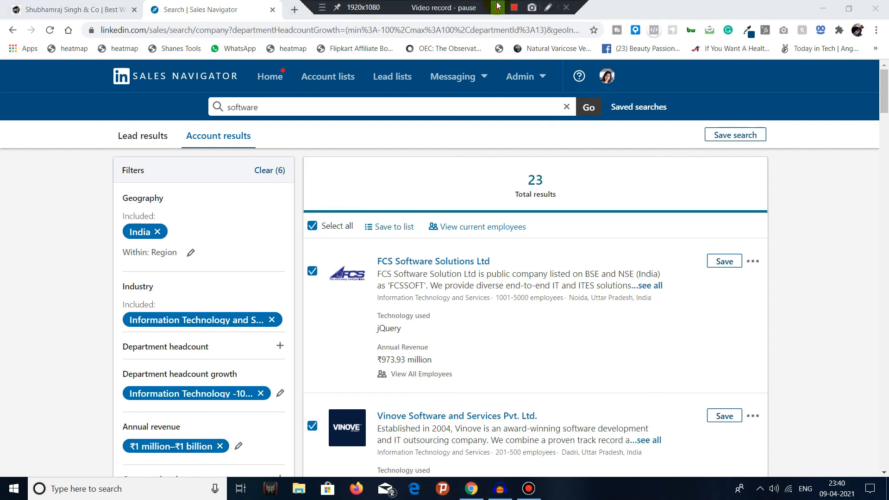
left_click(388, 227)
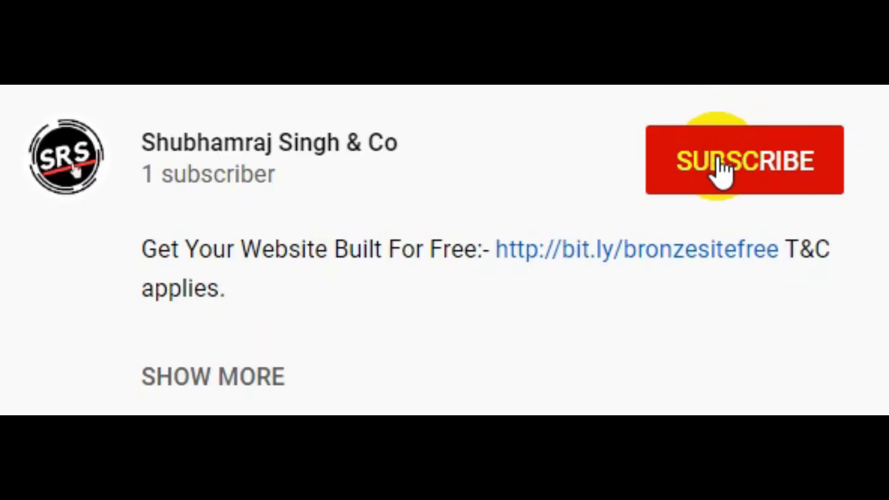
left_click(719, 167)
left_click(810, 178)
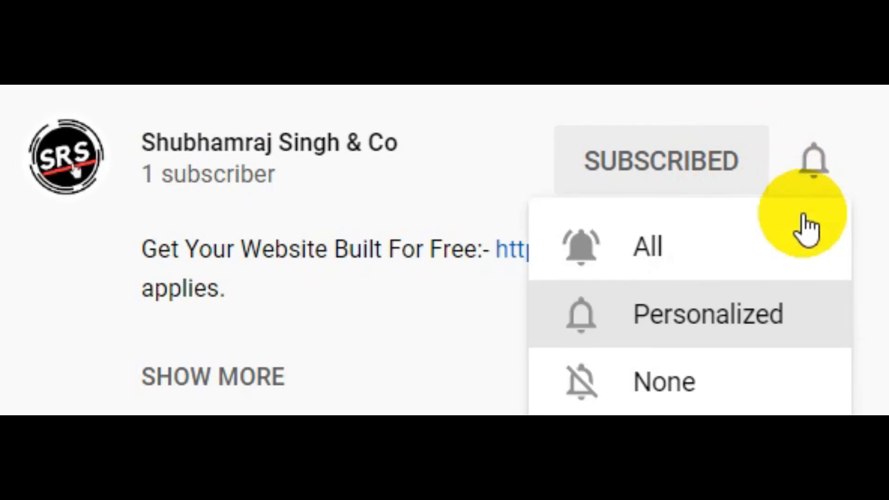
left_click(792, 250)
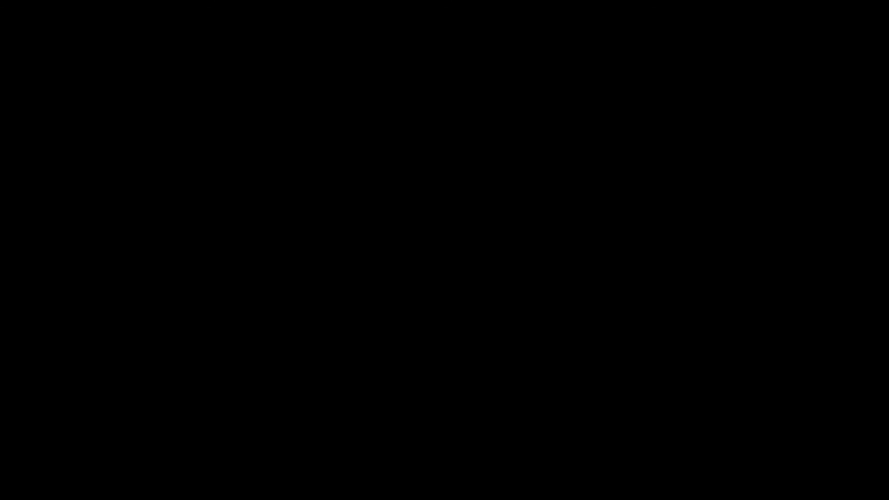